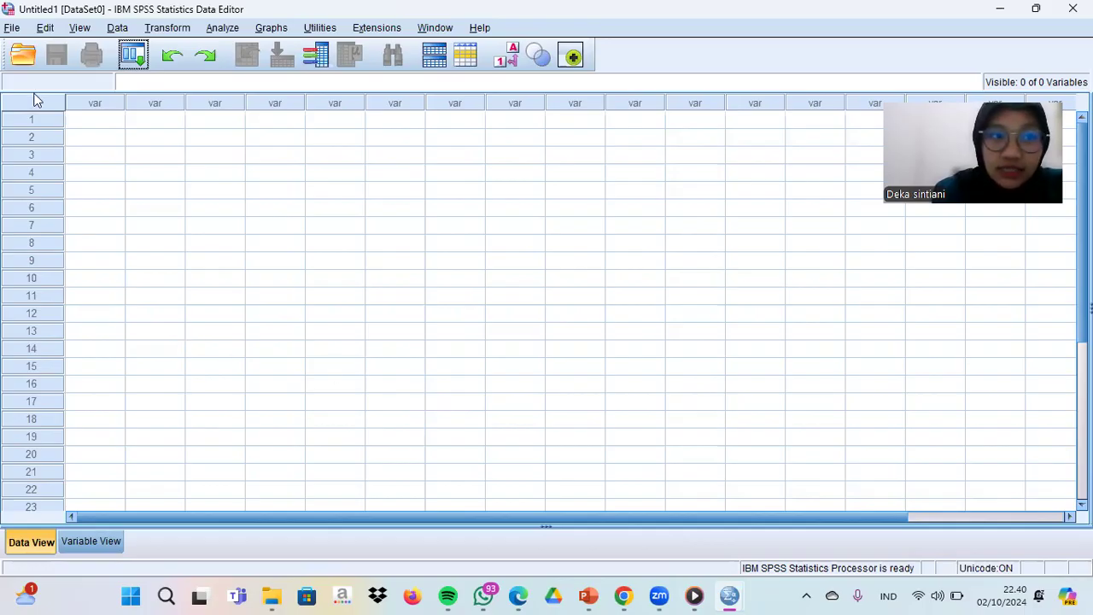
- Open the Employee data.sav data file from the Downloads folder
click(10, 29)
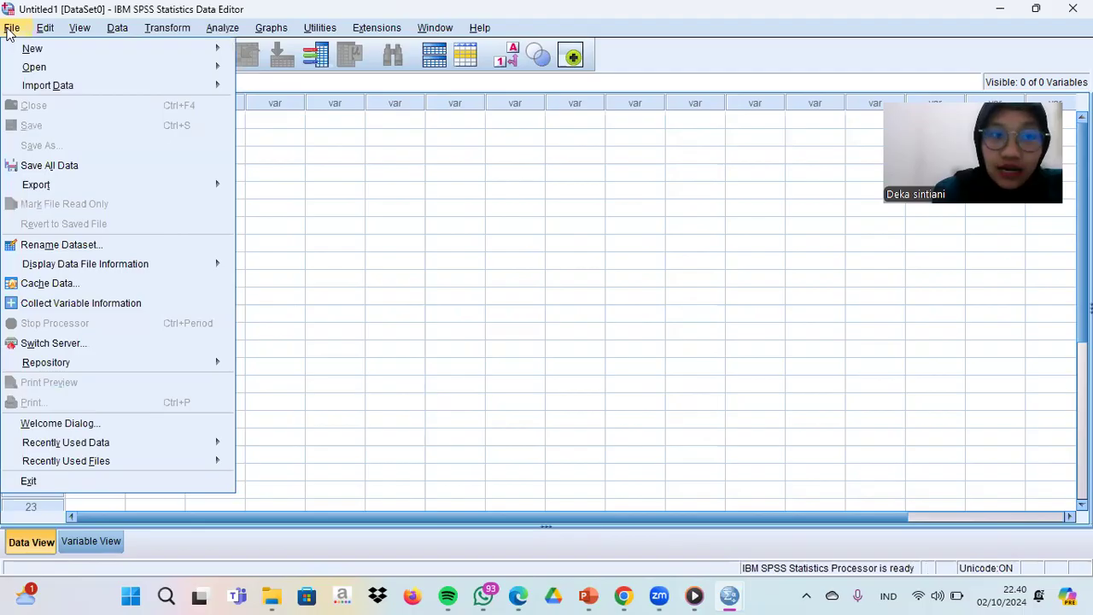
mouse_move(45, 71)
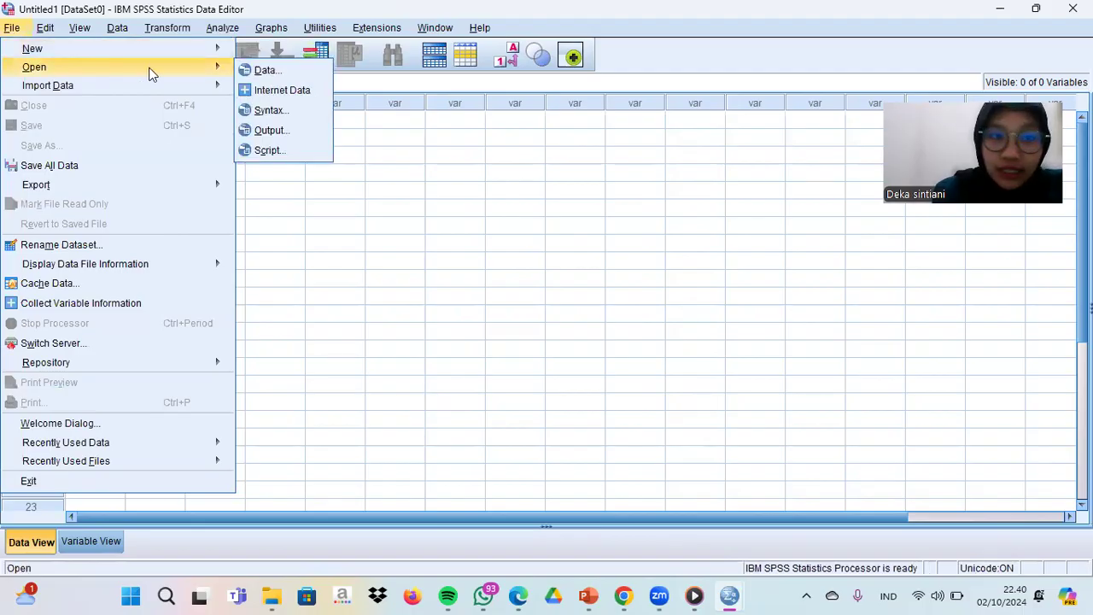
click(265, 72)
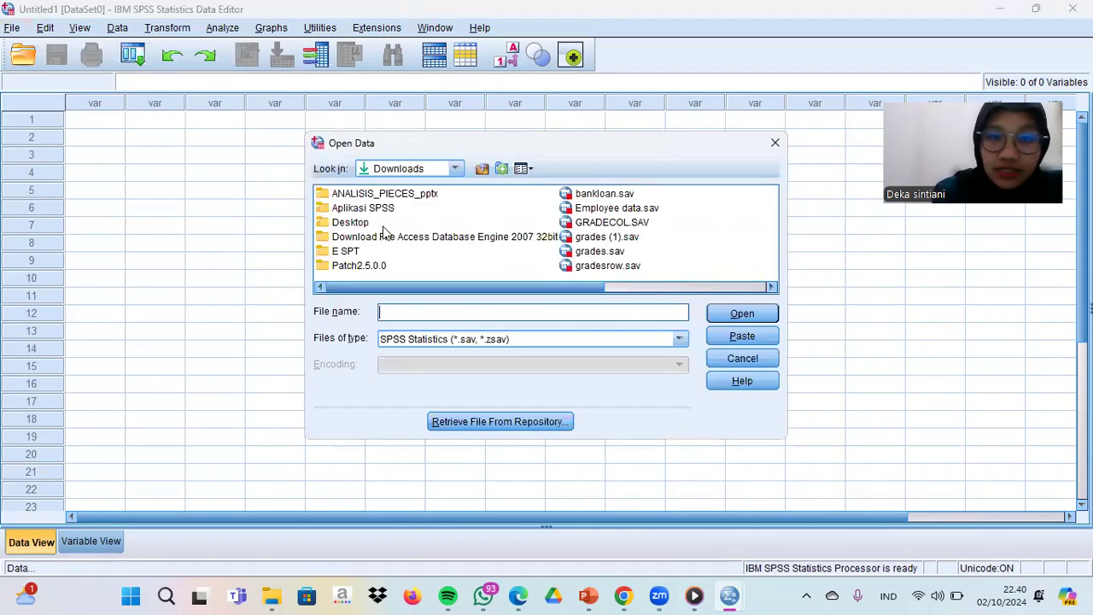
click(604, 209)
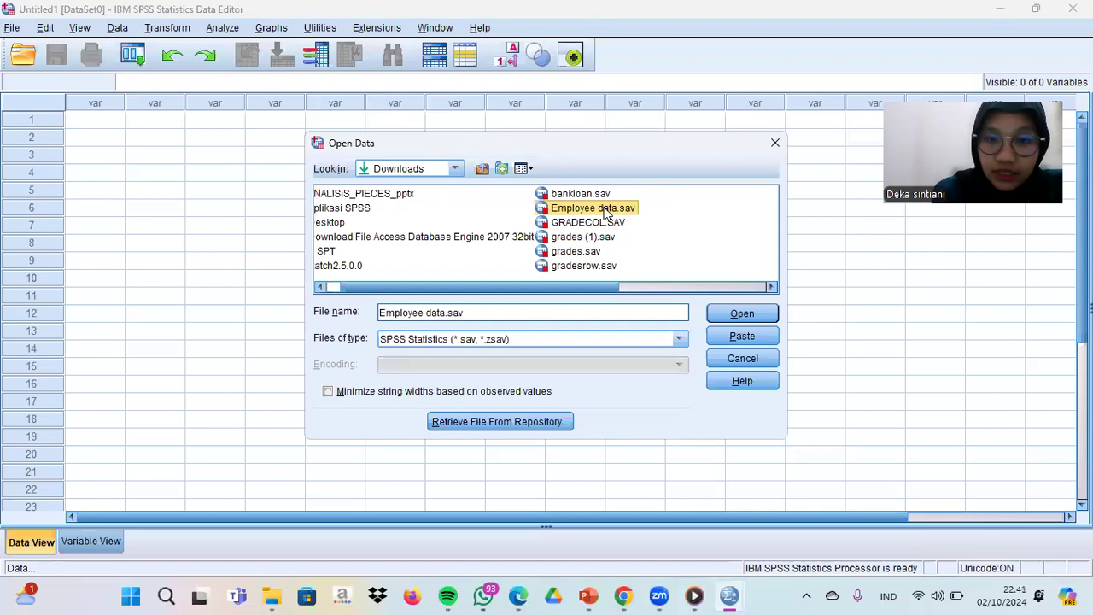
key(Return)
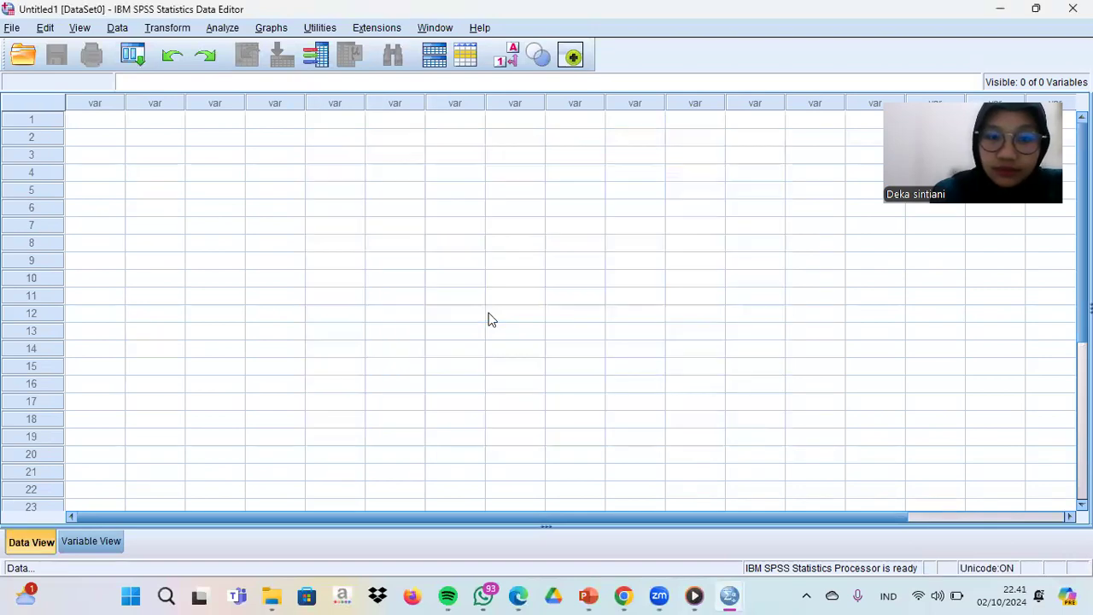
click(731, 596)
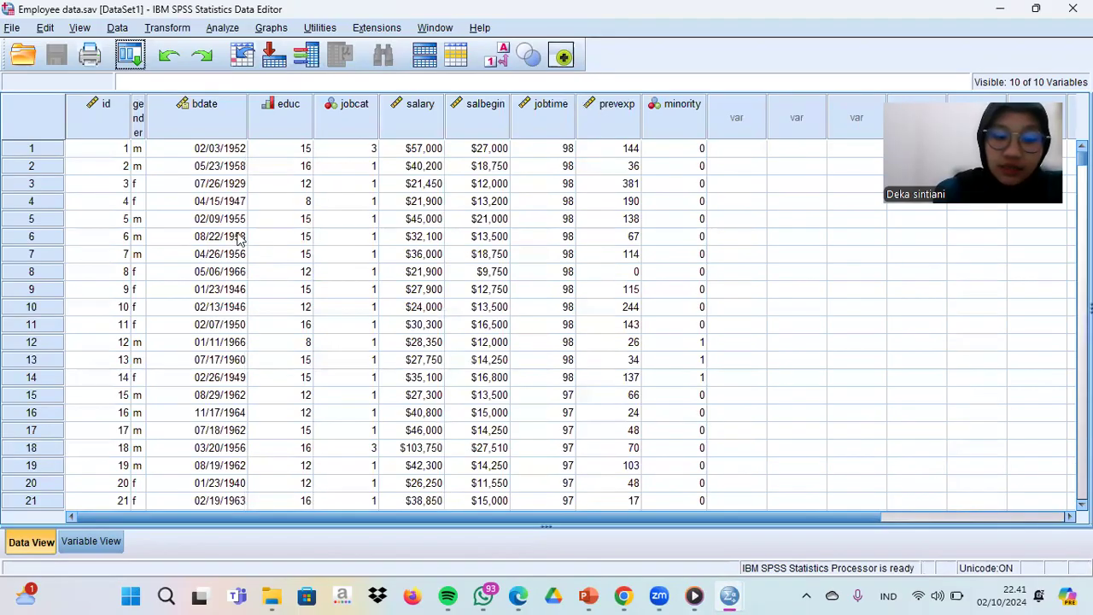
- Set up a Crosstabs analysis with Employment Category as the row variable and Gender as the column variable
click(222, 29)
mouse_move(234, 70)
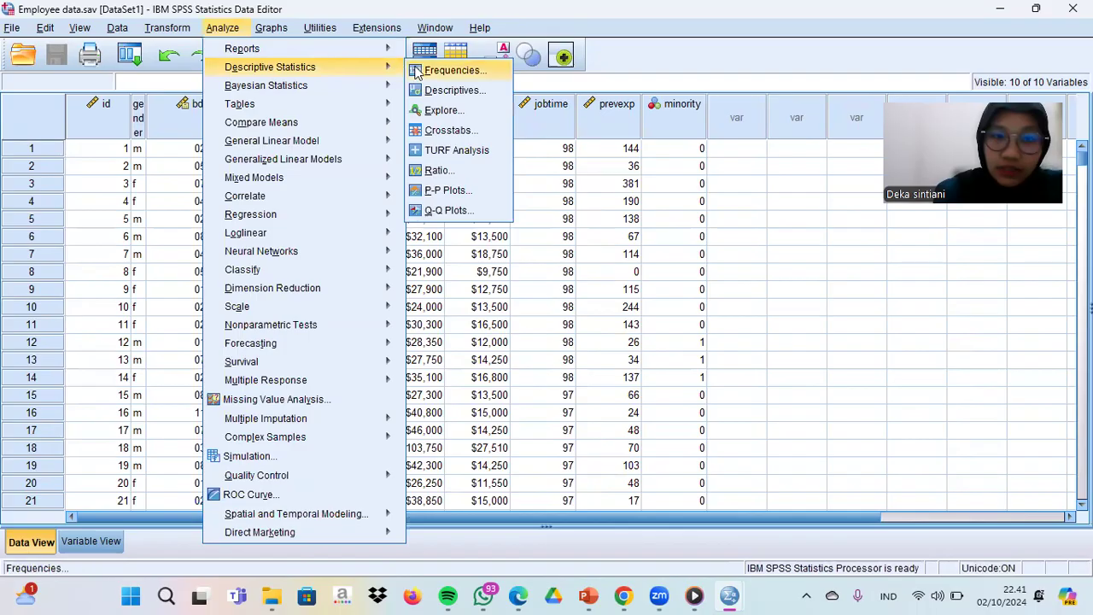
click(448, 130)
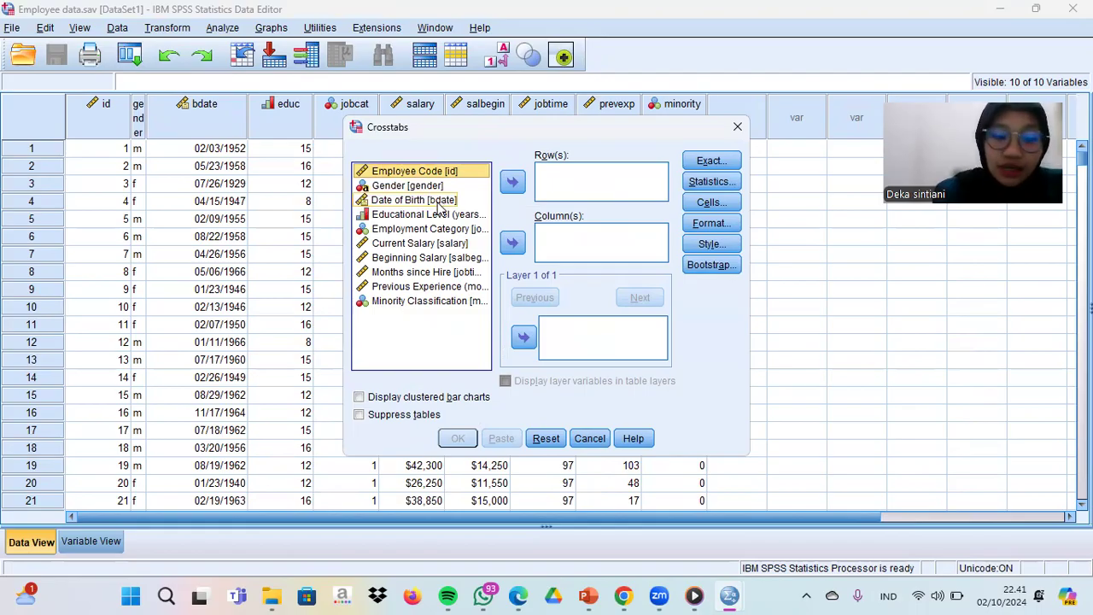
click(415, 229)
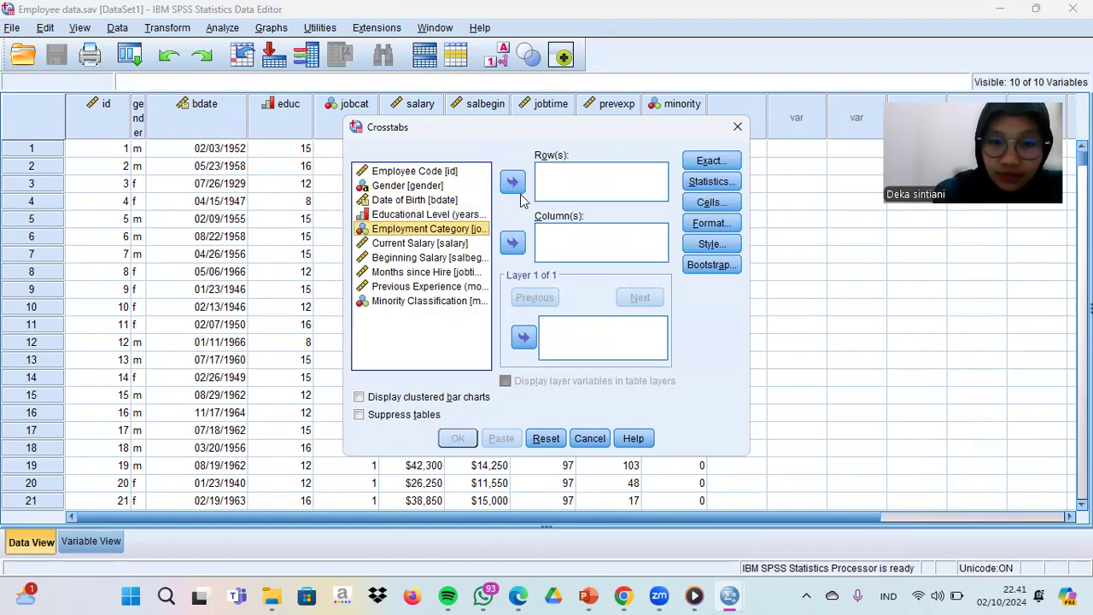
click(514, 182)
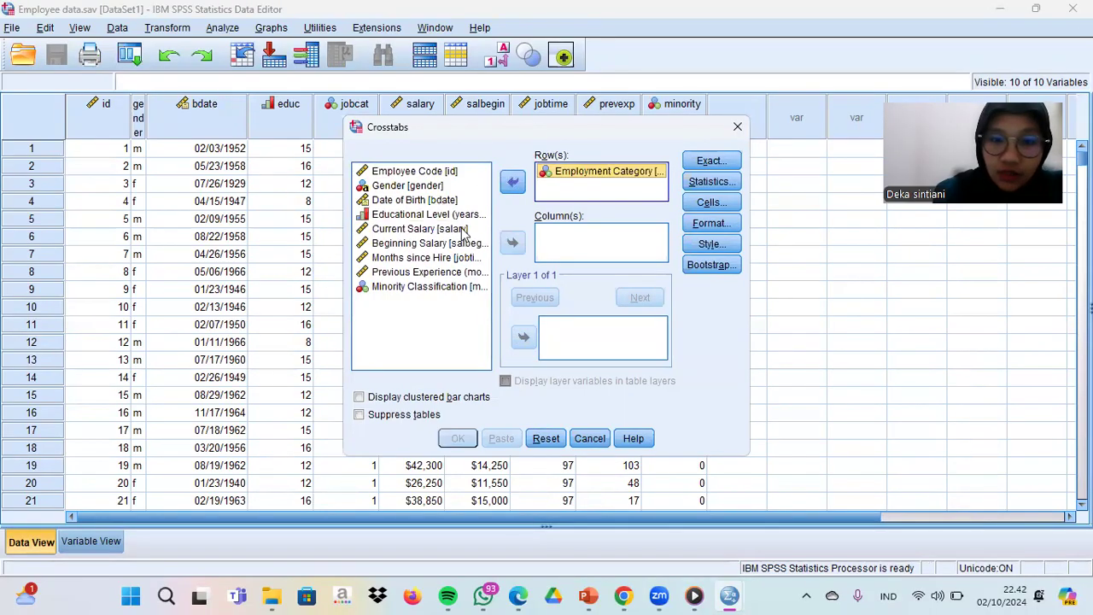
click(412, 187)
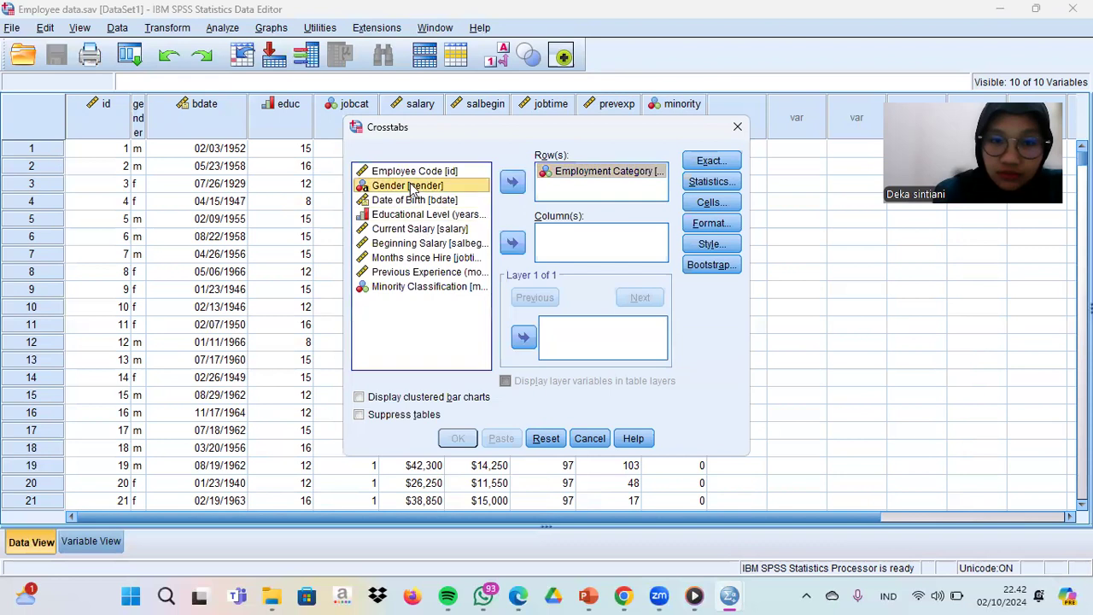
click(513, 243)
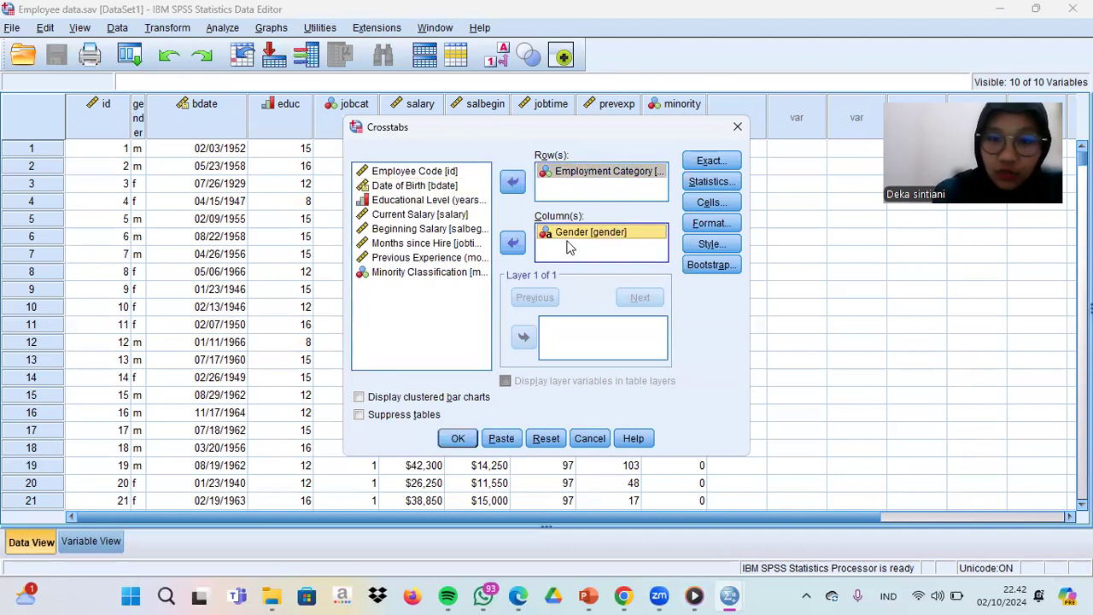
- Include the Chi-square statistic in the Crosstabs analysis
click(709, 183)
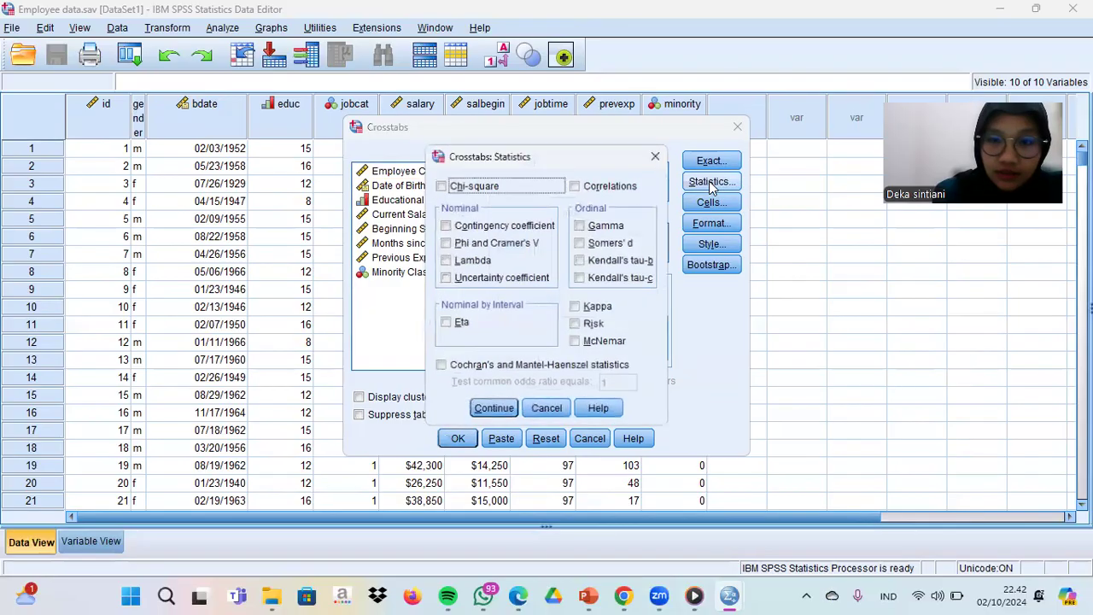
click(439, 186)
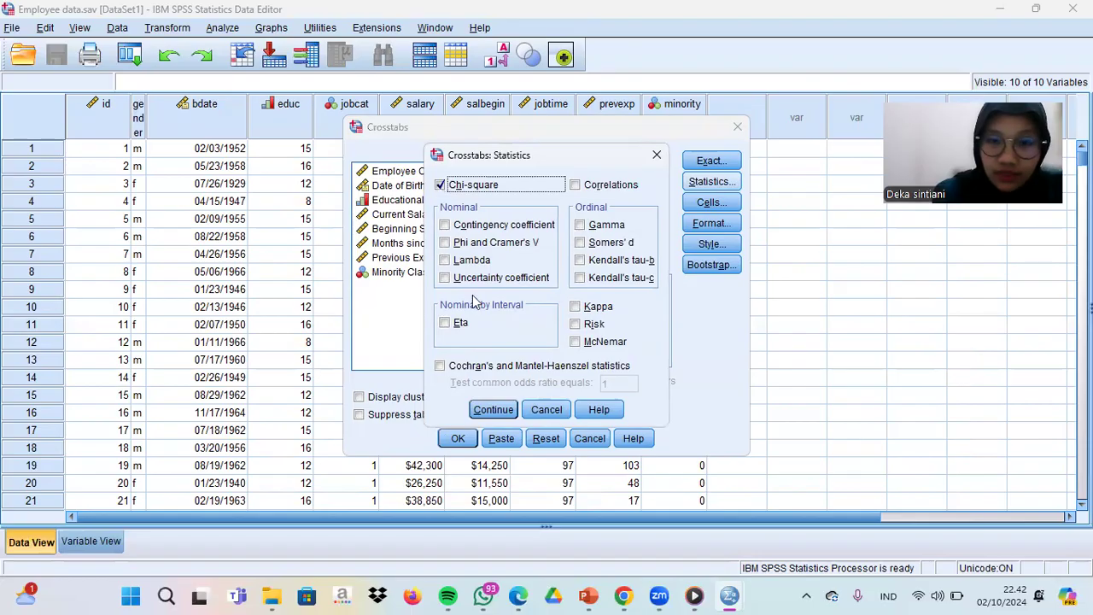
click(492, 410)
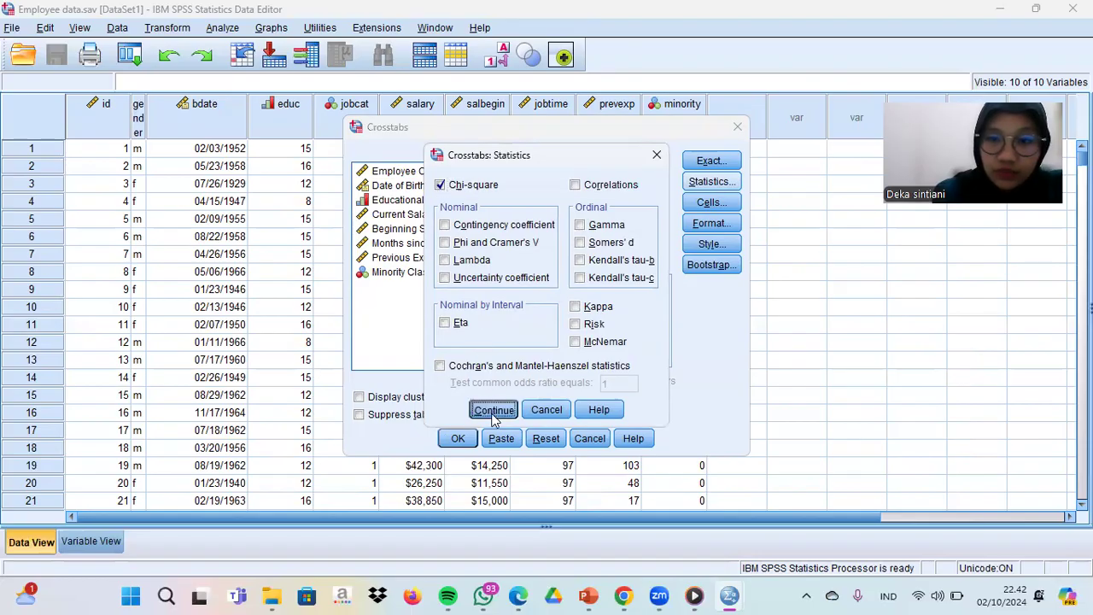
- Add row percentages to the crosstab cells alongside the observed counts, and run the analysis
click(714, 207)
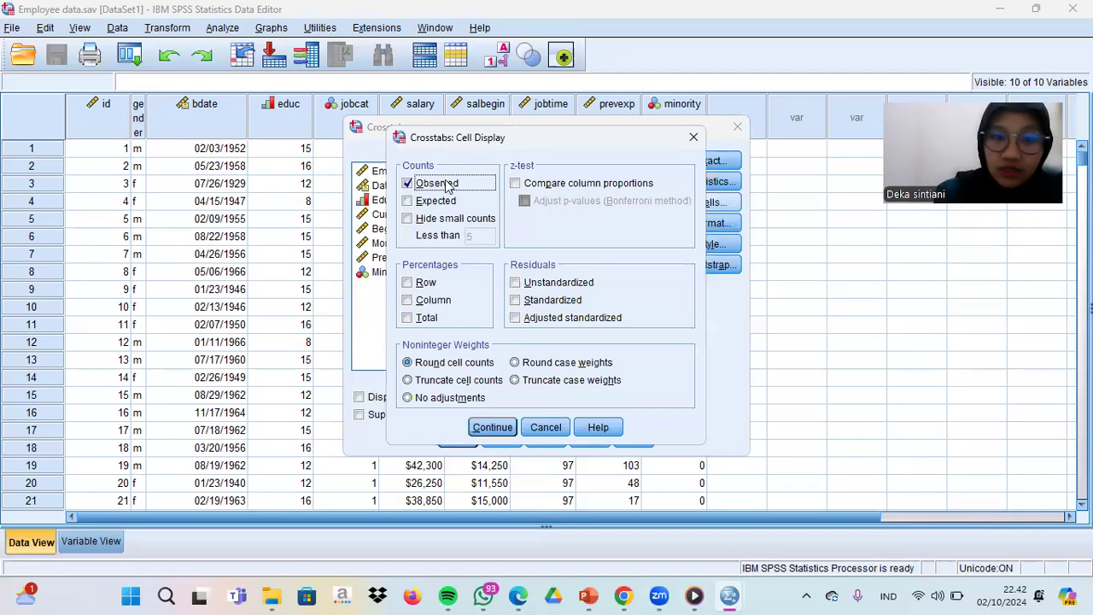
click(407, 283)
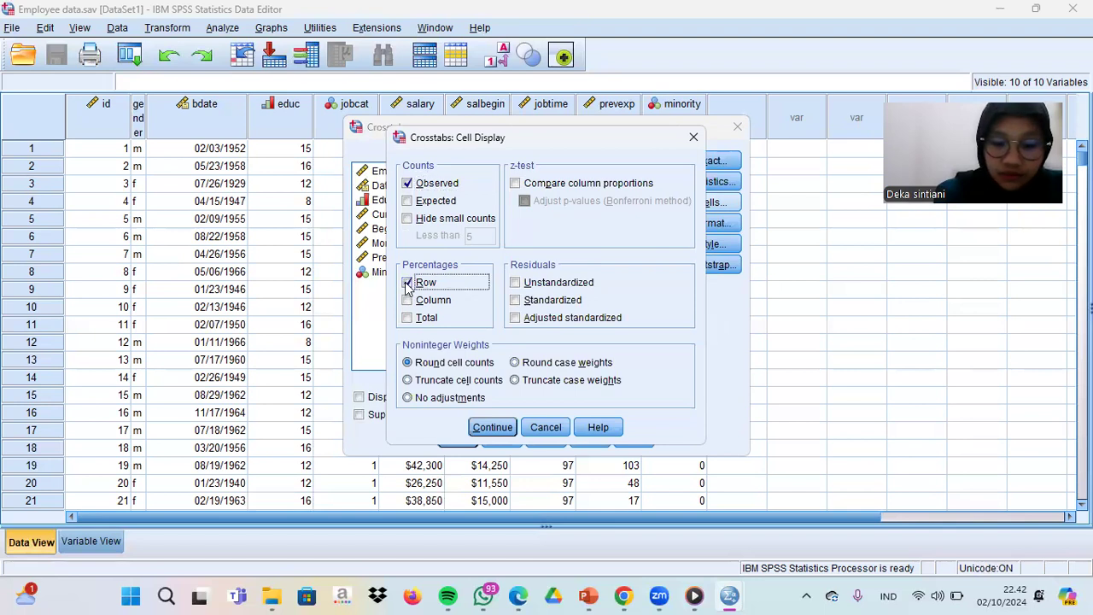
click(493, 428)
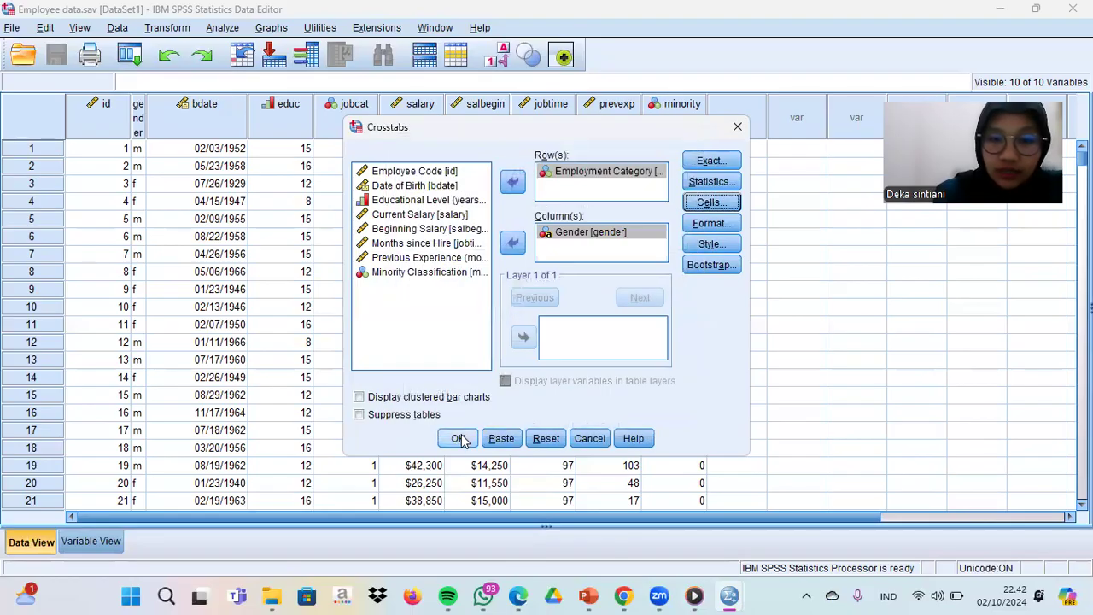
click(459, 438)
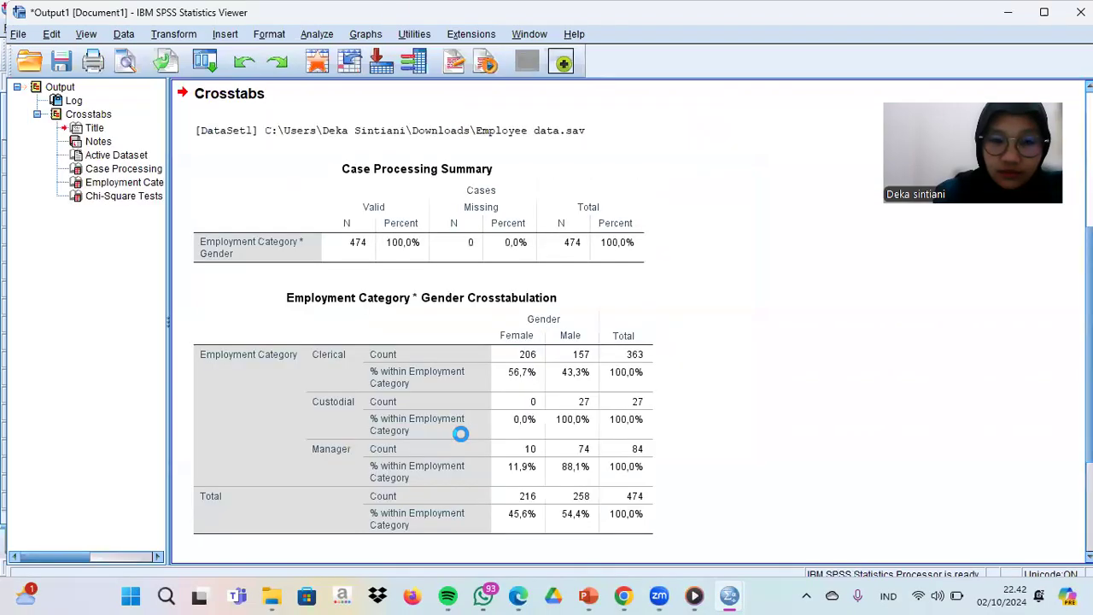
- Examine the Employment Category by Gender crosstabulation and the Chi-Square Tests table, and return to the employee data
click(461, 434)
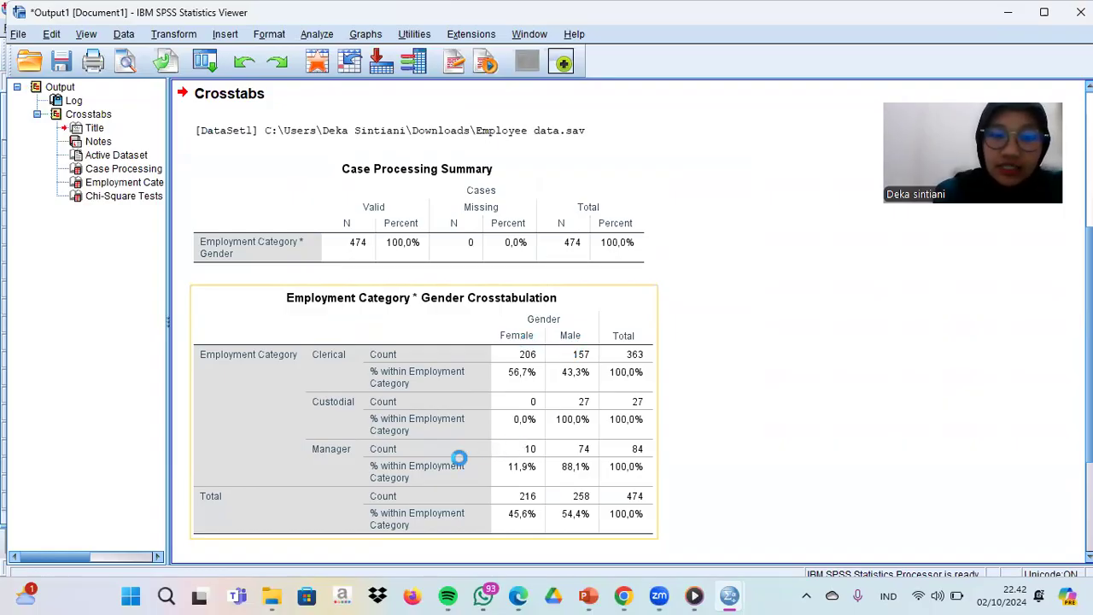
scroll(453, 457, down, 5)
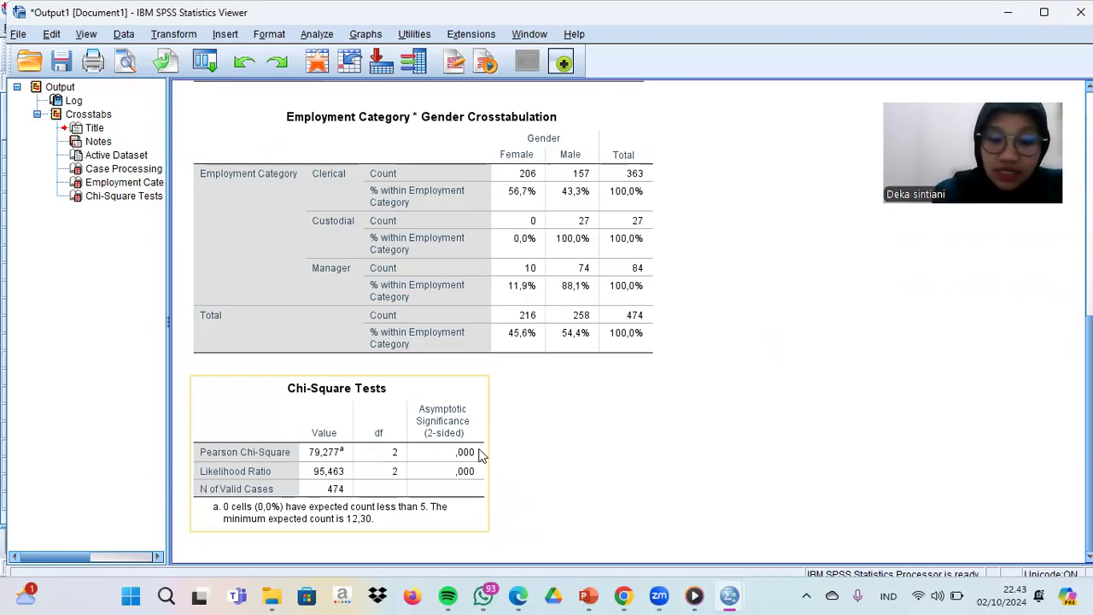
click(507, 424)
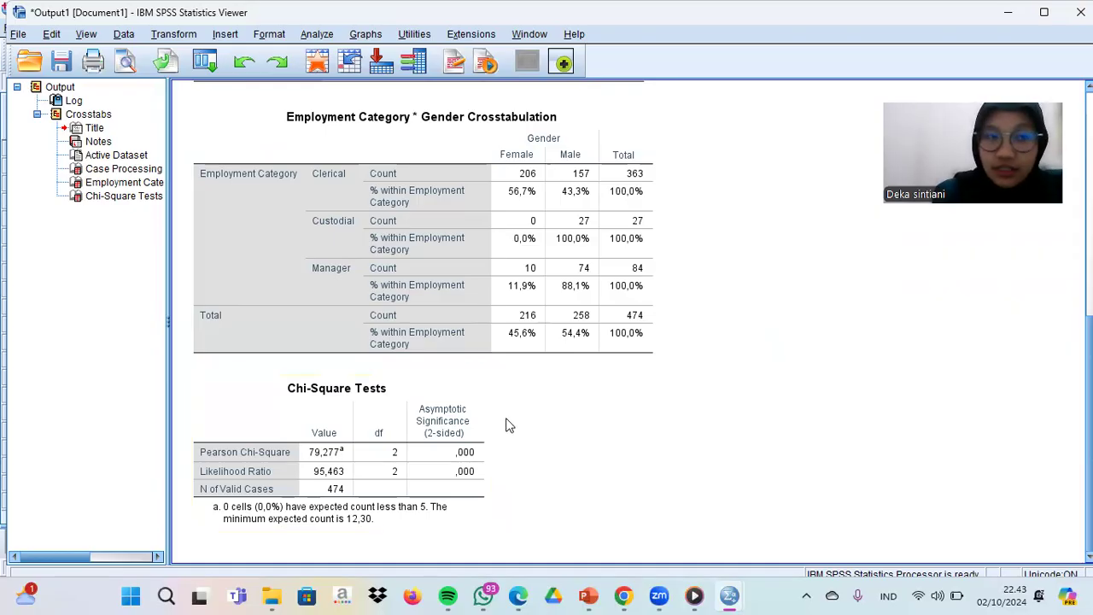
click(553, 324)
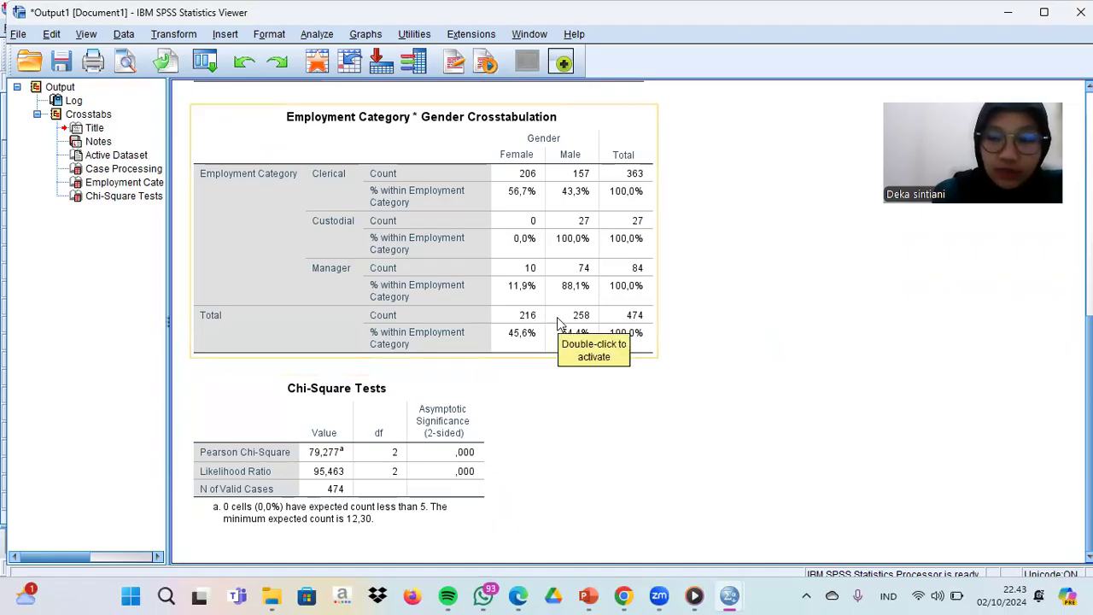
click(1008, 12)
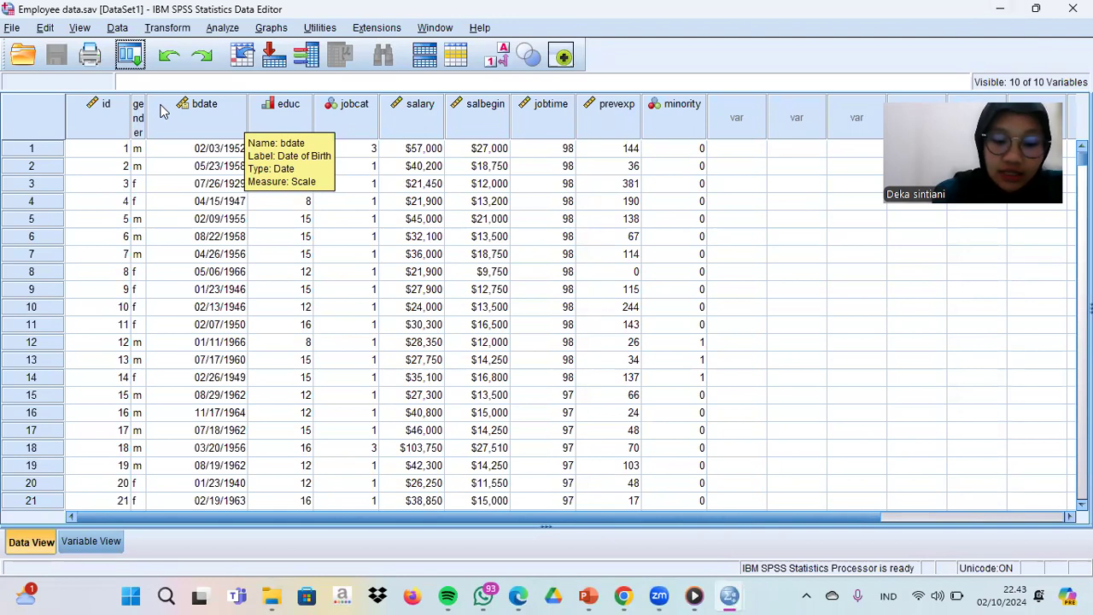
- Open the grades.sav data file from the Downloads folder and look over its variables
click(12, 28)
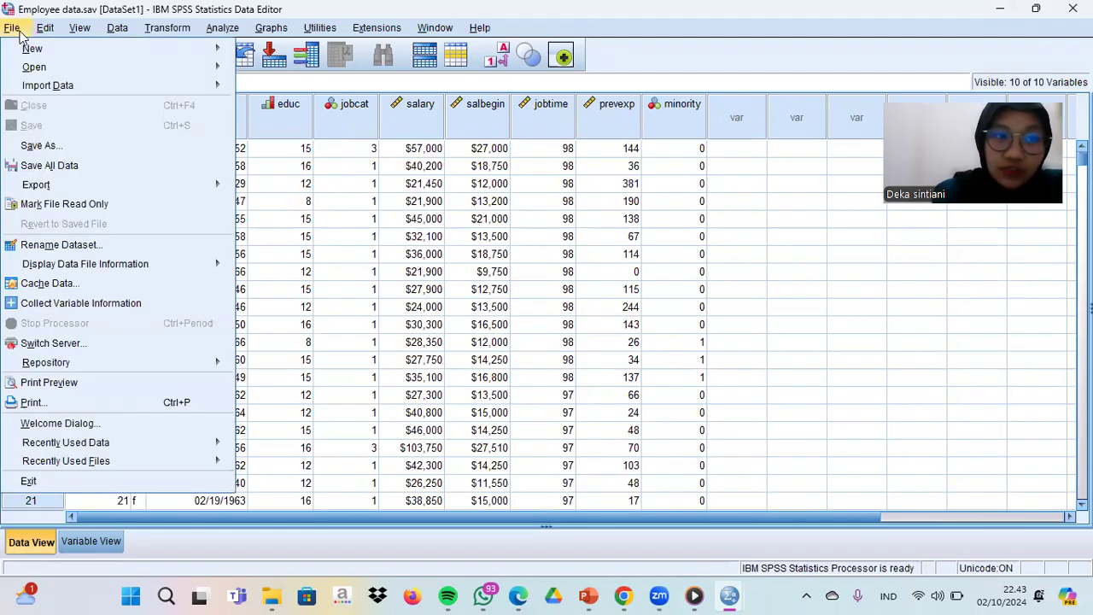
mouse_move(47, 72)
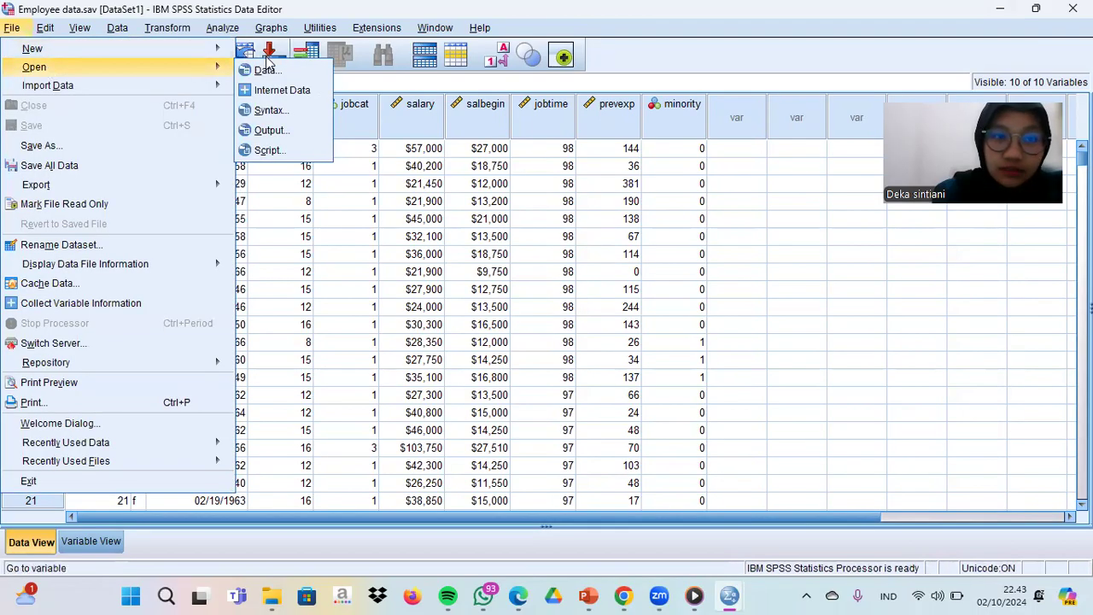
click(265, 72)
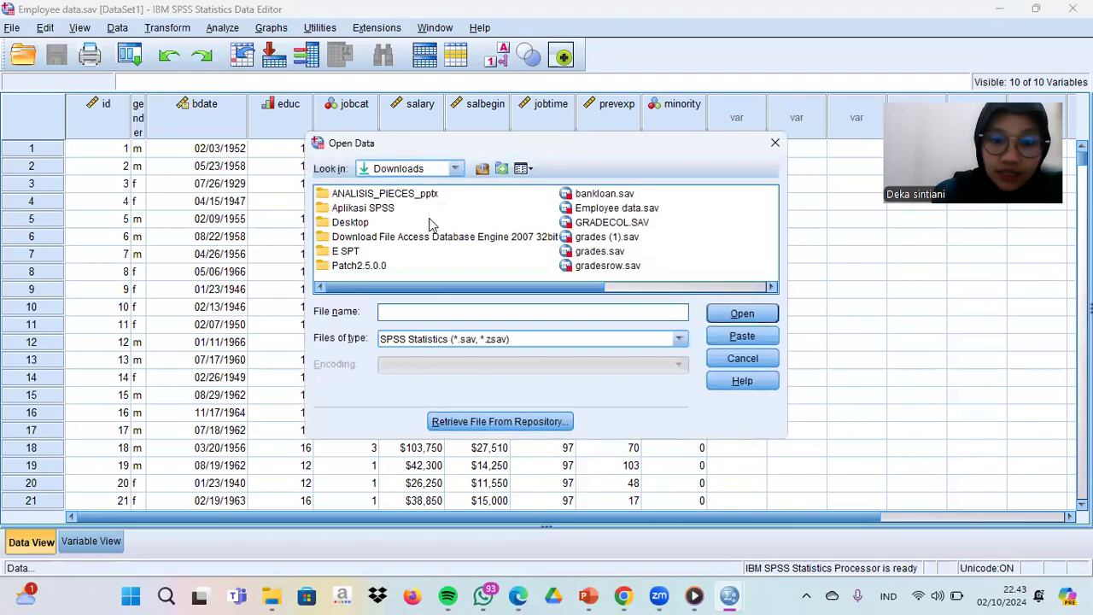
double_click(590, 256)
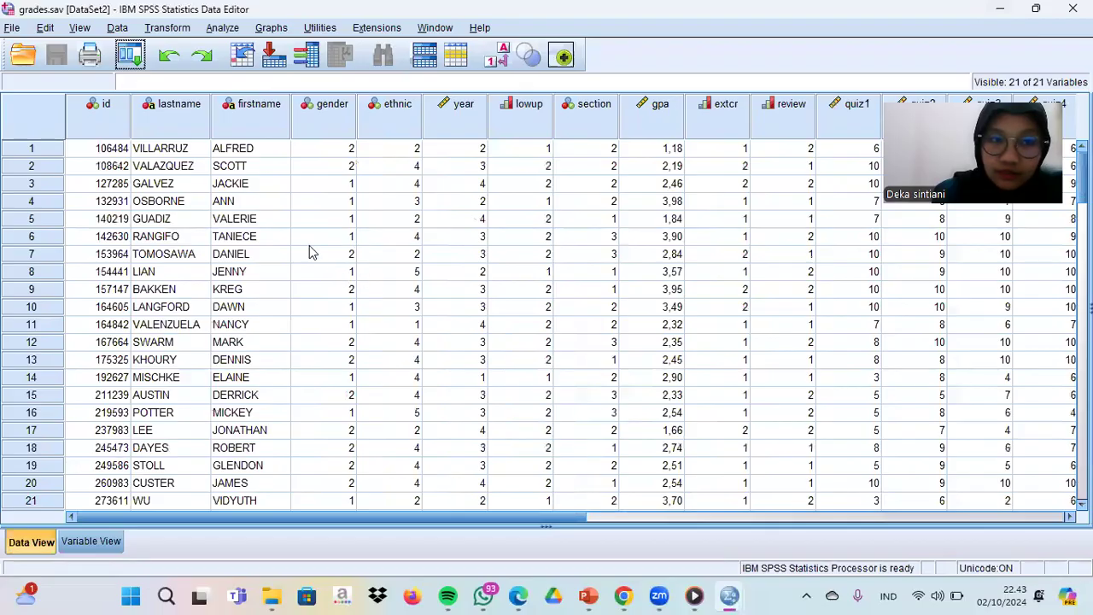
scroll(301, 313, down, 2)
scroll(300, 313, up, 2)
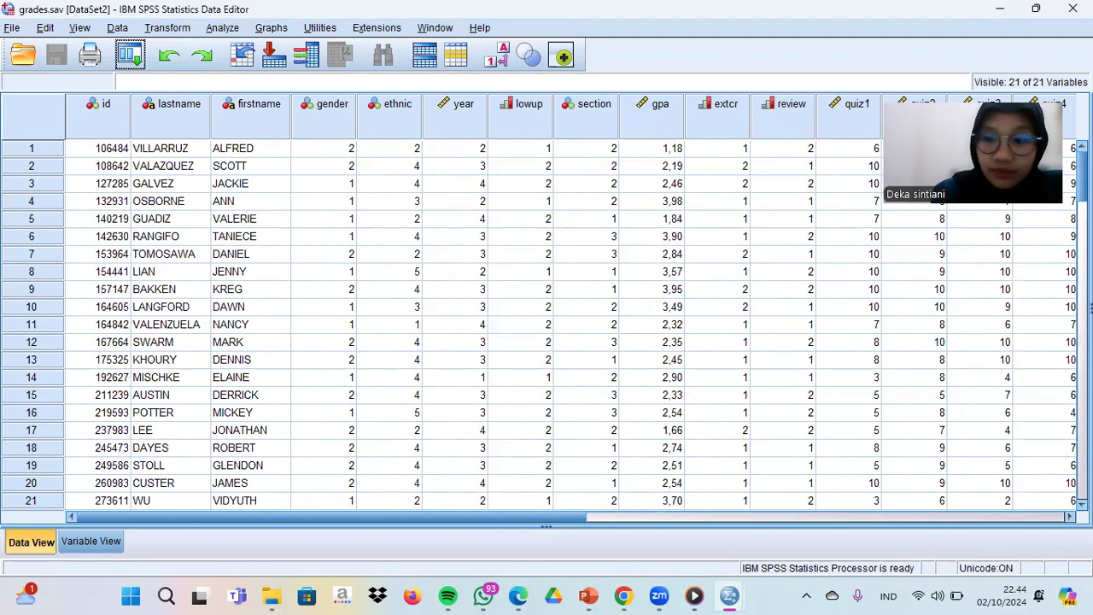
scroll(572, 325, right, 3)
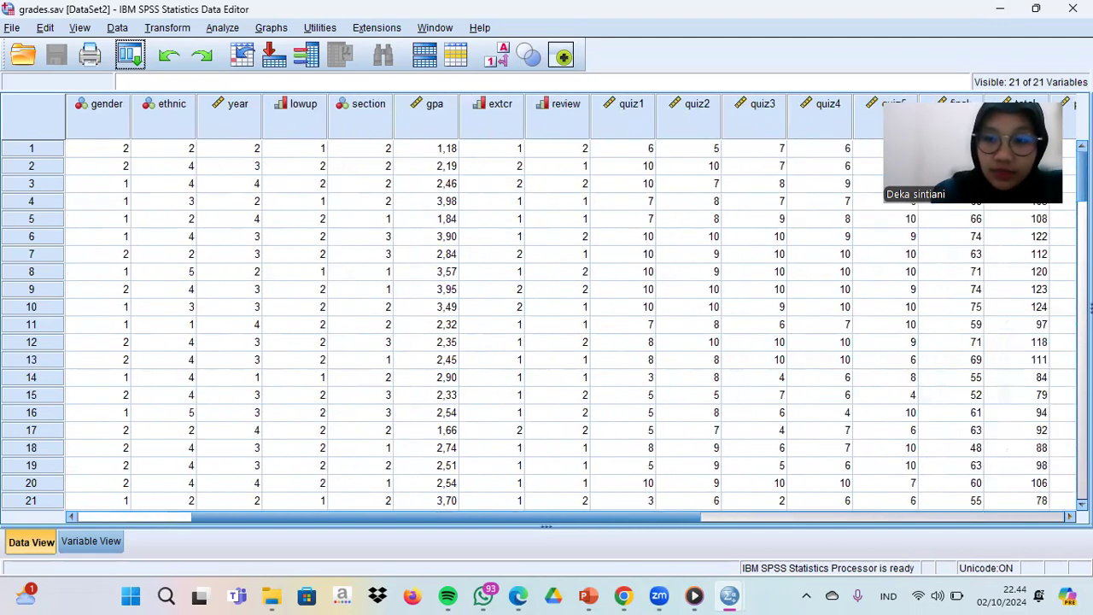
scroll(572, 325, right, 2)
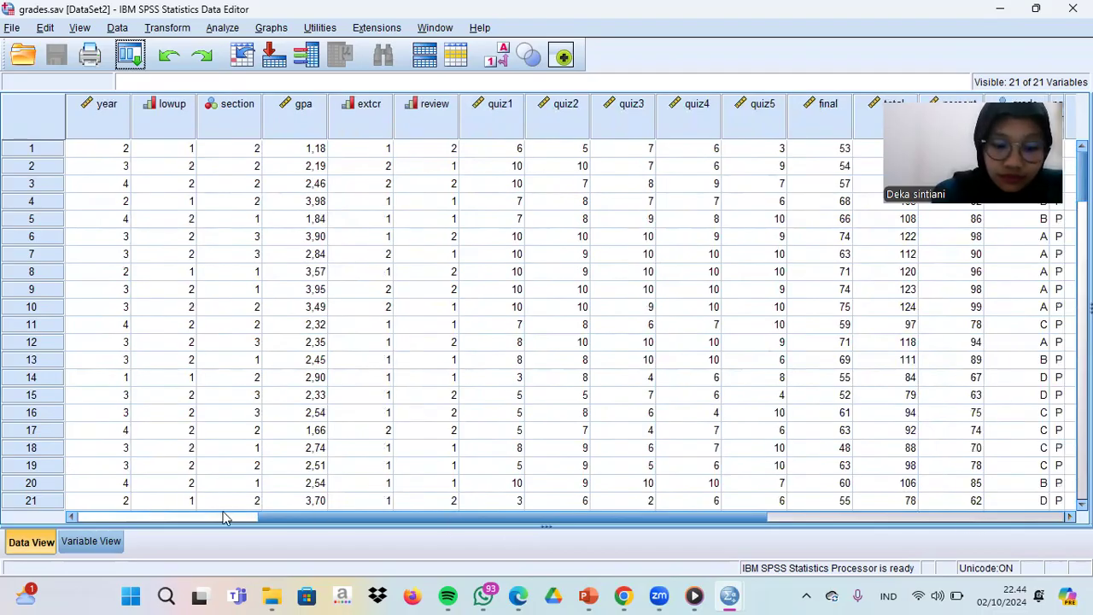
click(73, 518)
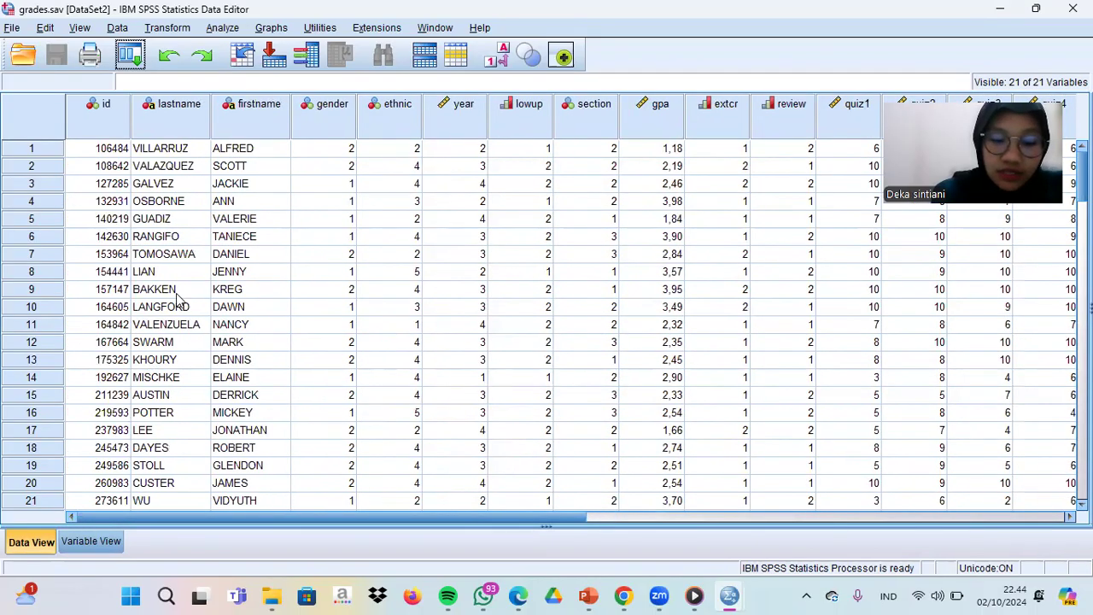
- Start a Compute Variable transformation on the grades data with Total as the target variable
click(171, 30)
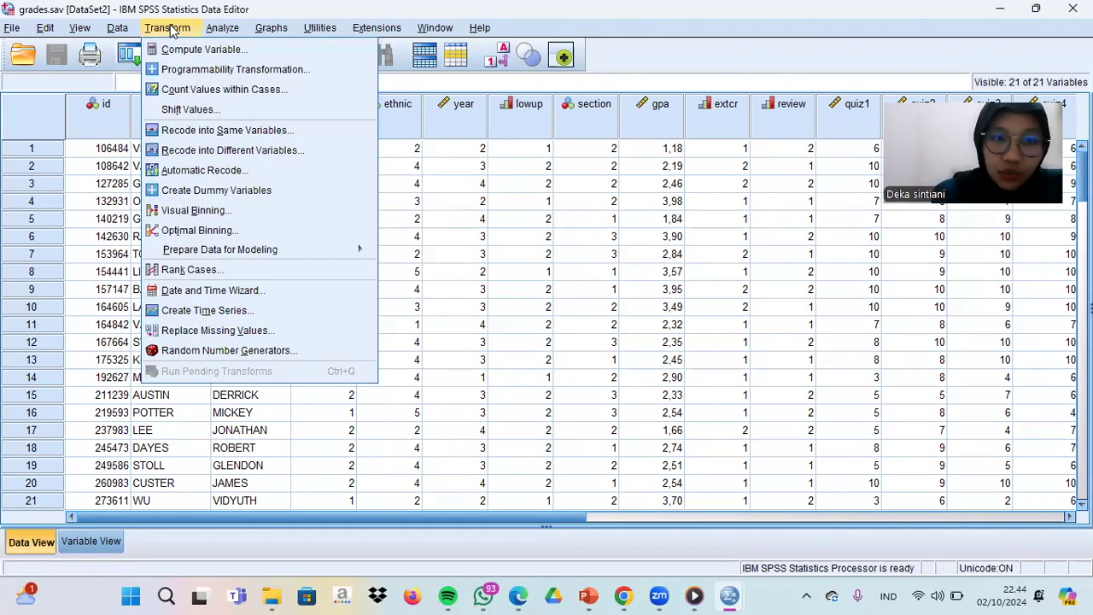
click(224, 53)
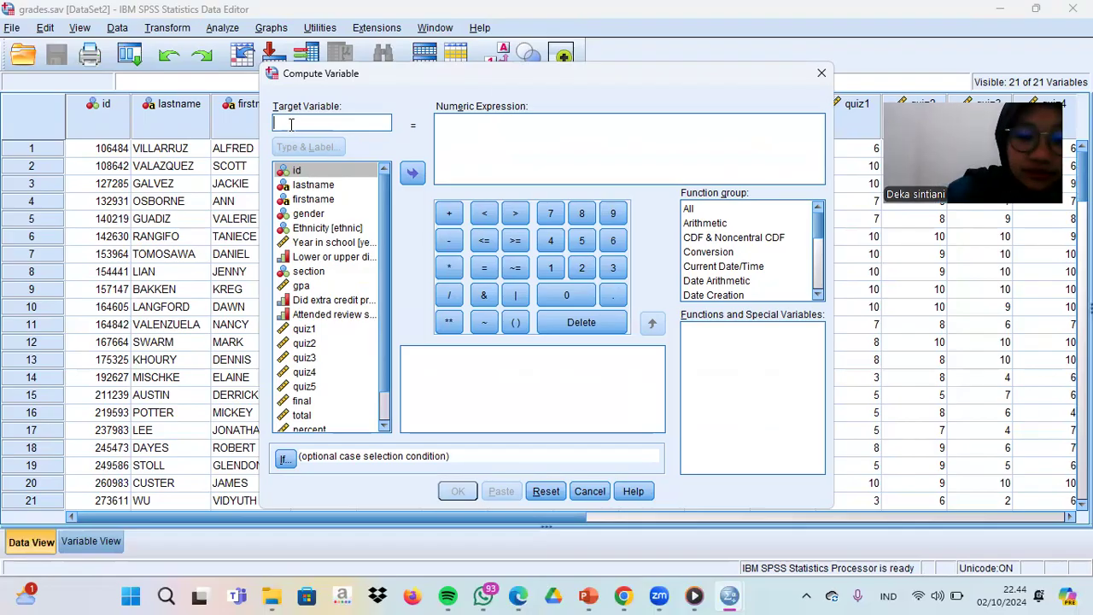
key(Caps_Lock)
text(T)
key(Caps_Lock)
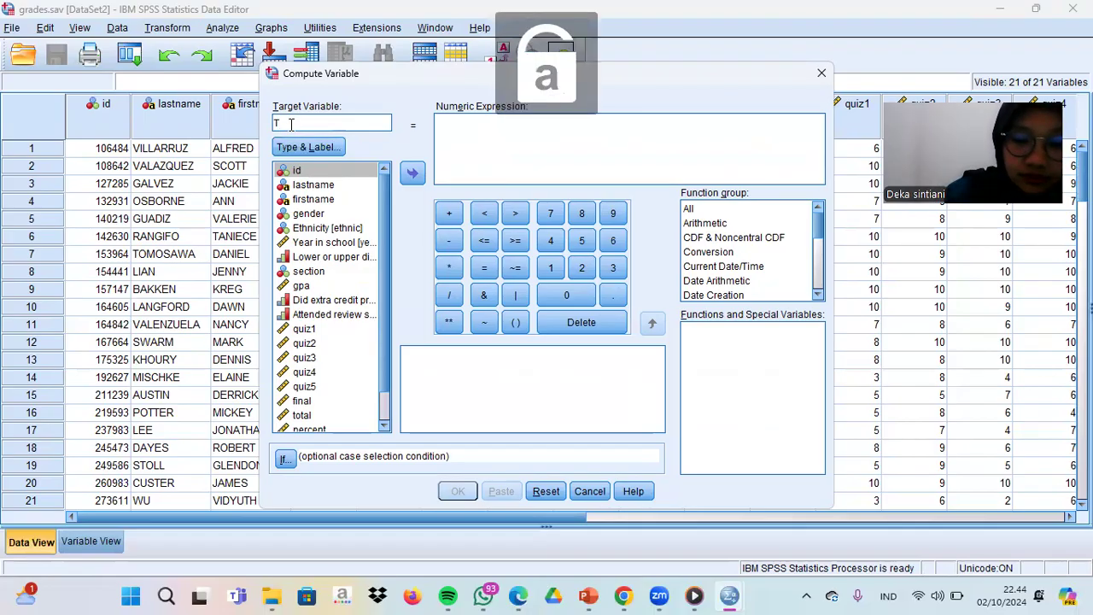
text(ota)
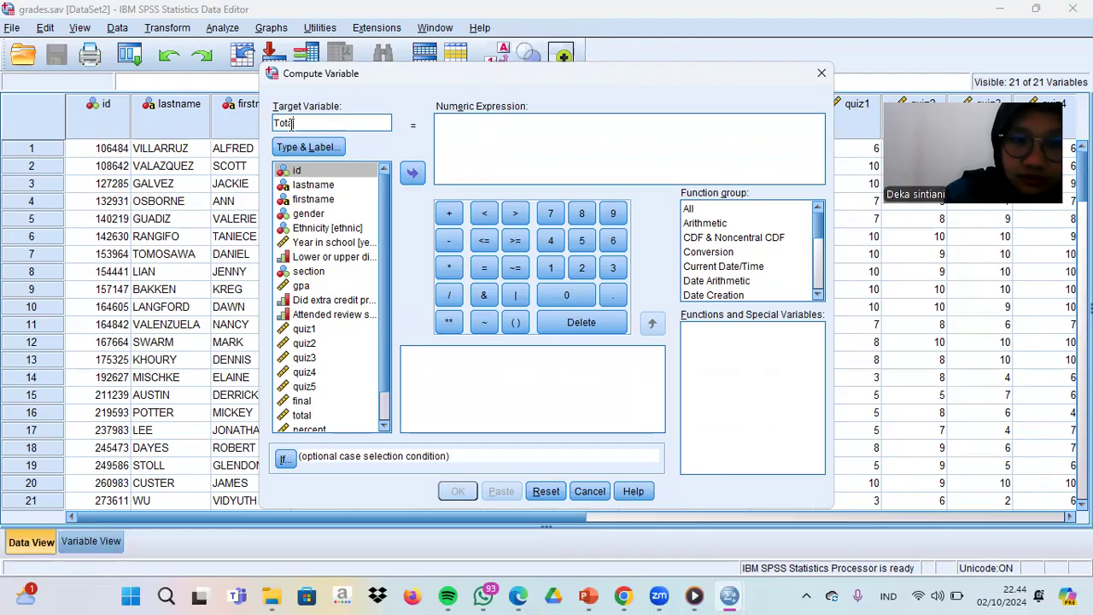
text(l)
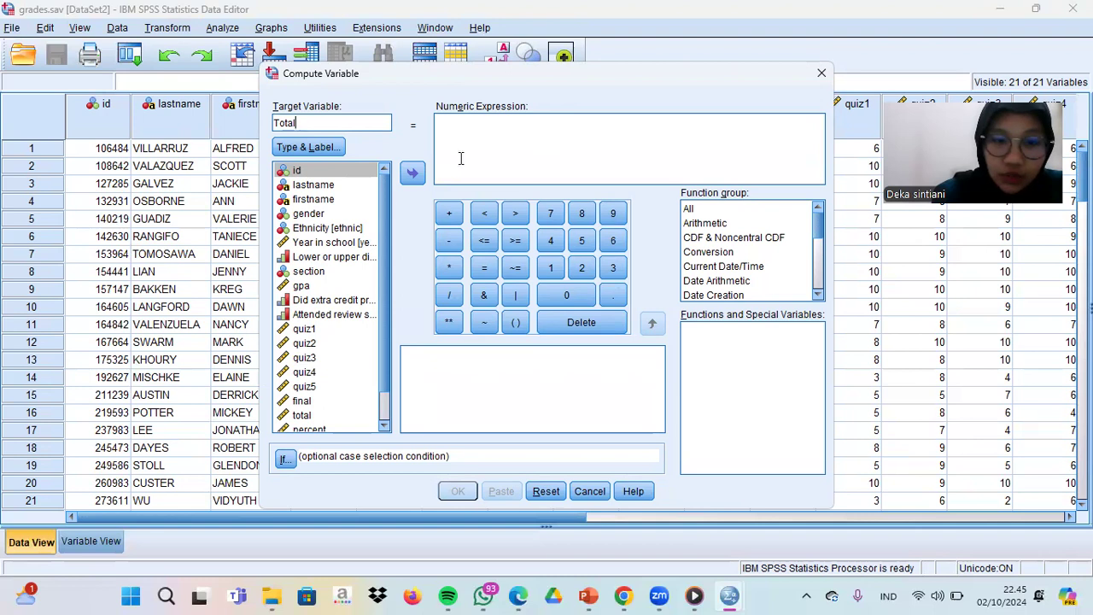
- Build the numeric expression quiz1 + quiz2 + quiz3 + quiz4 + quiz5 for the target variable
click(304, 329)
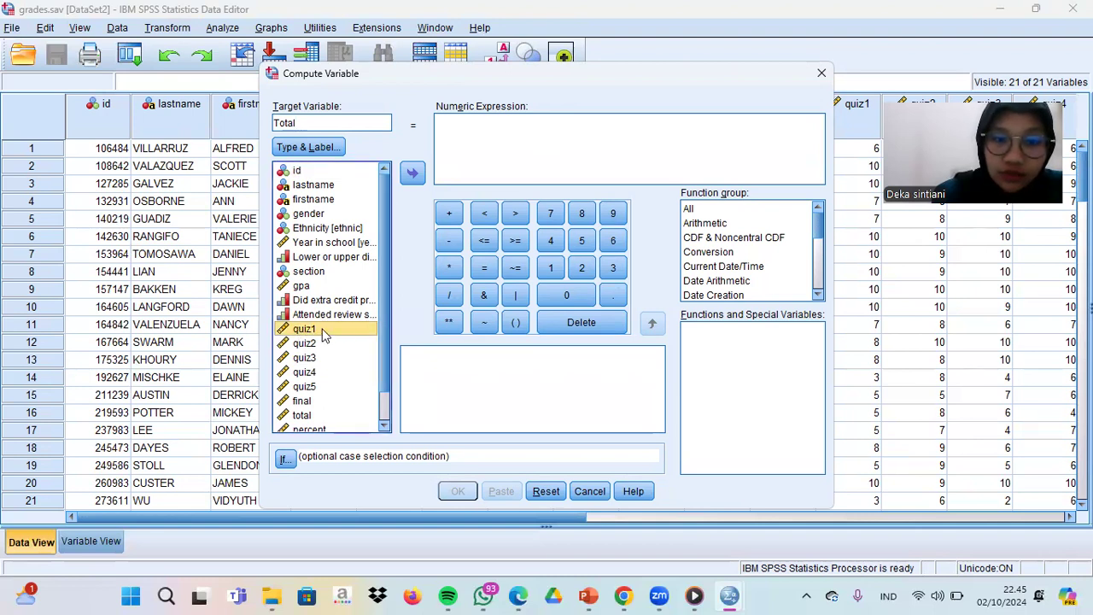
double_click(325, 330)
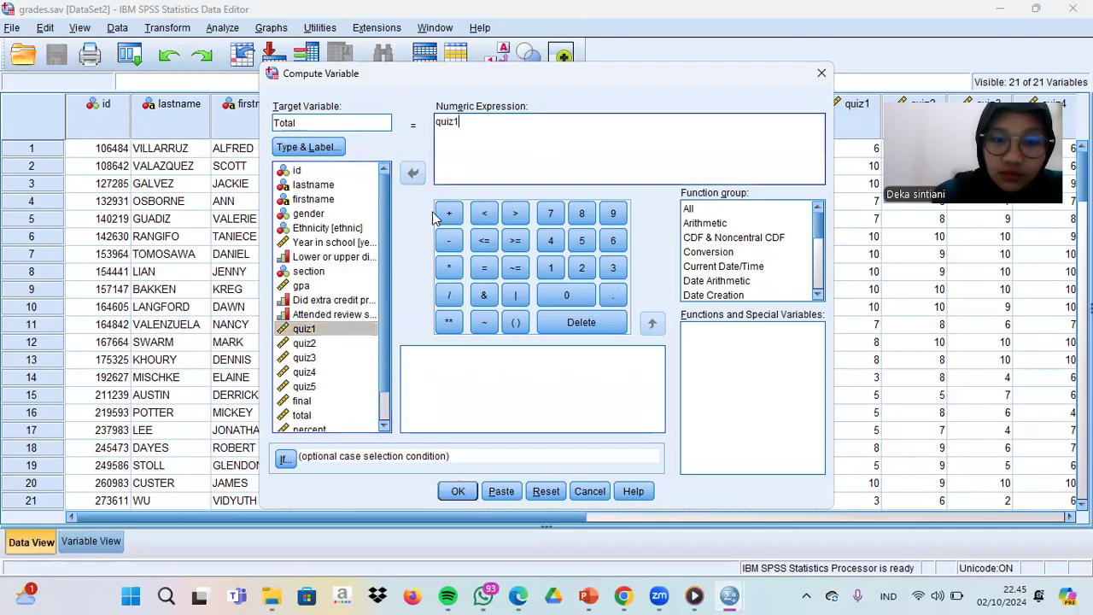
click(449, 214)
double_click(328, 342)
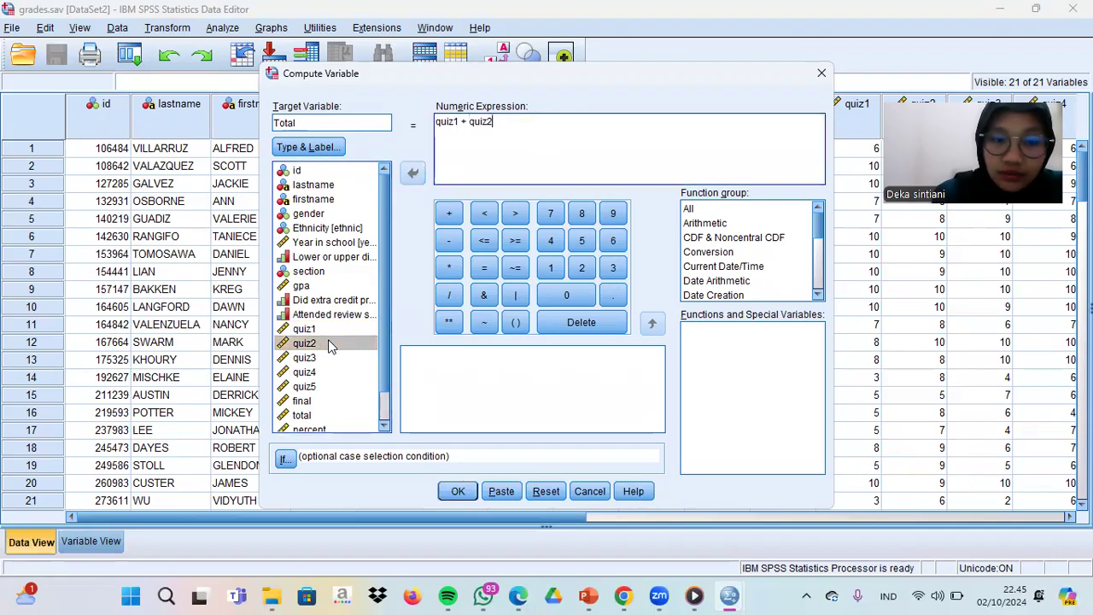
click(451, 214)
double_click(313, 361)
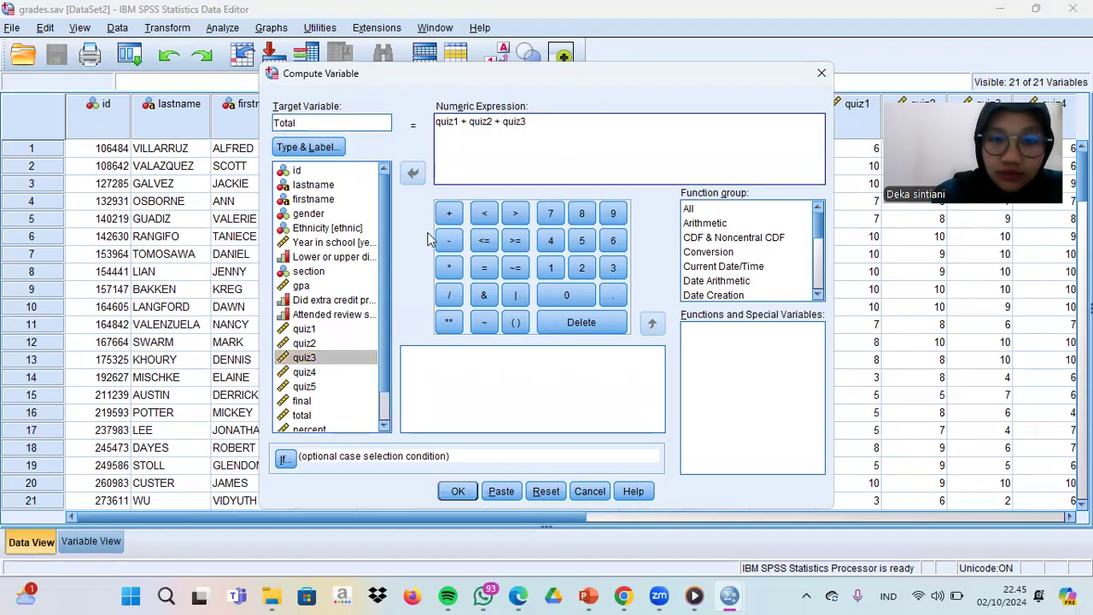
click(449, 213)
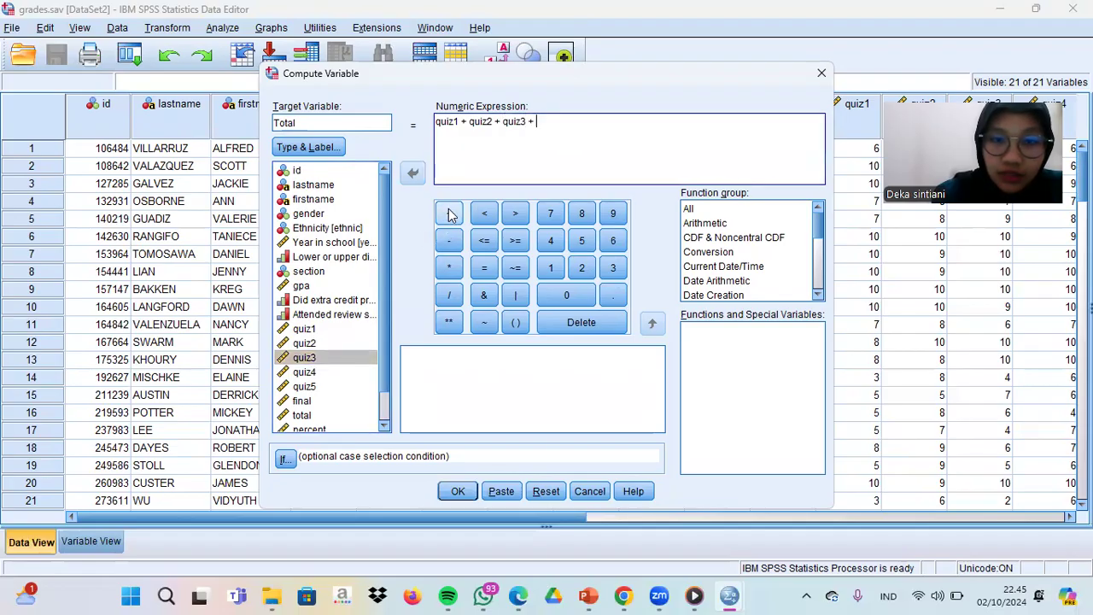
double_click(313, 373)
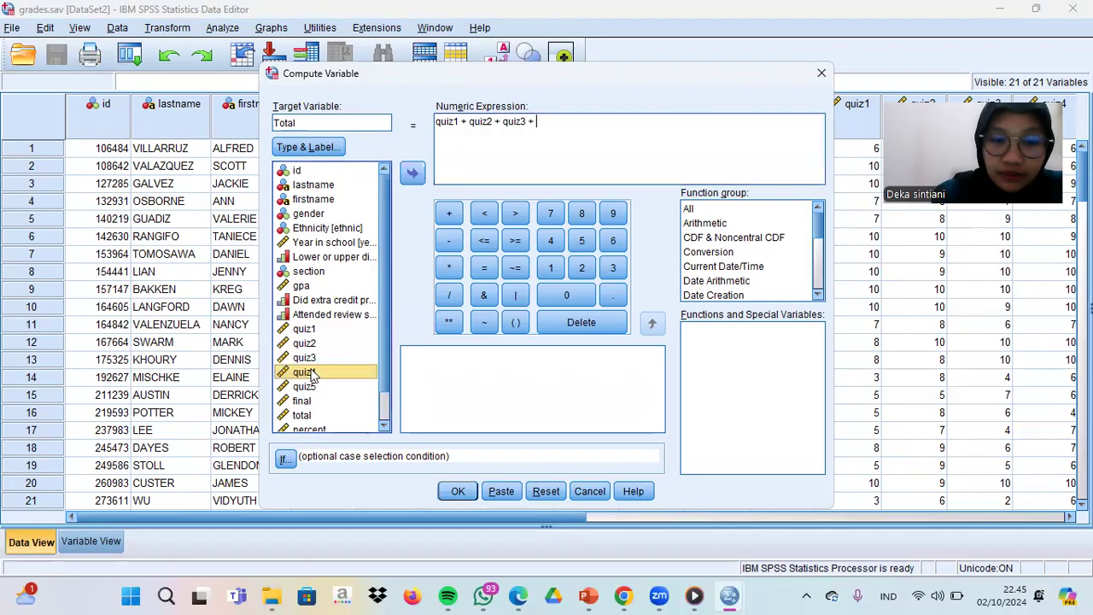
double_click(450, 215)
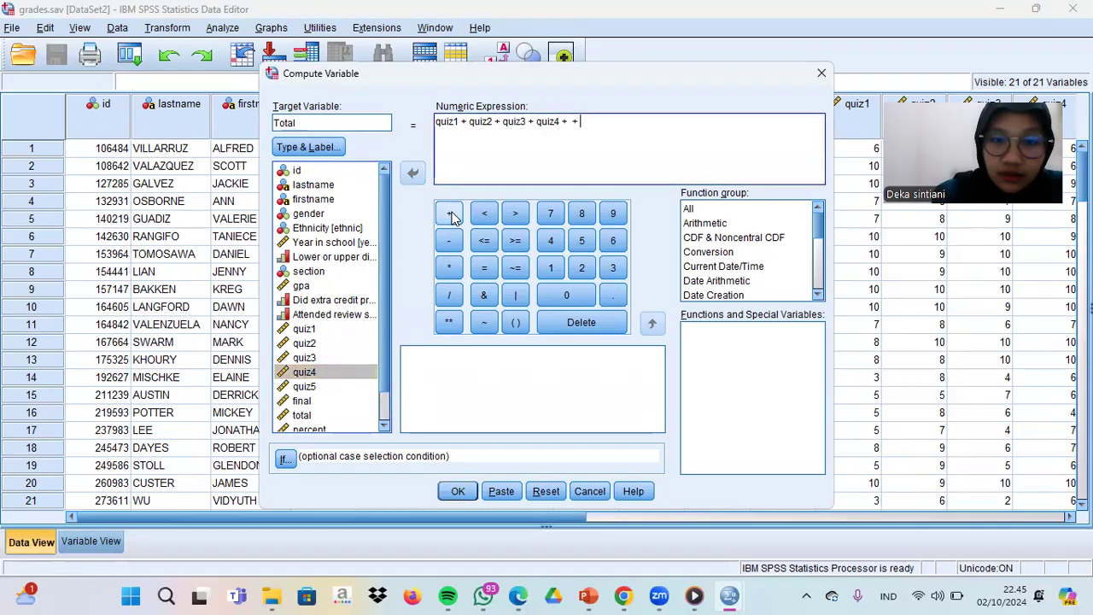
click(569, 330)
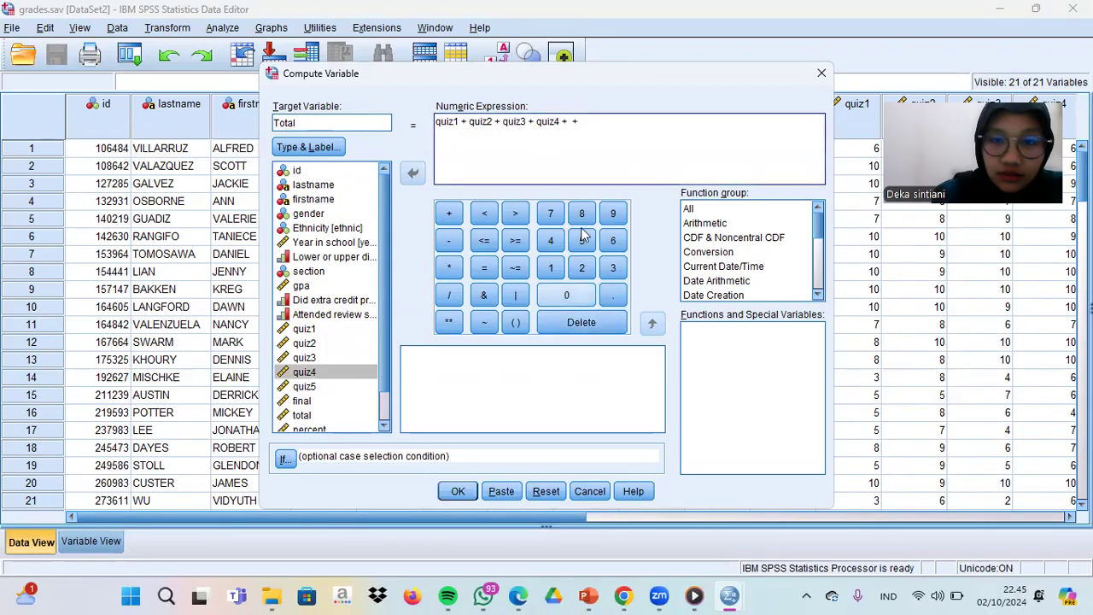
click(601, 125)
key(BackSpace)
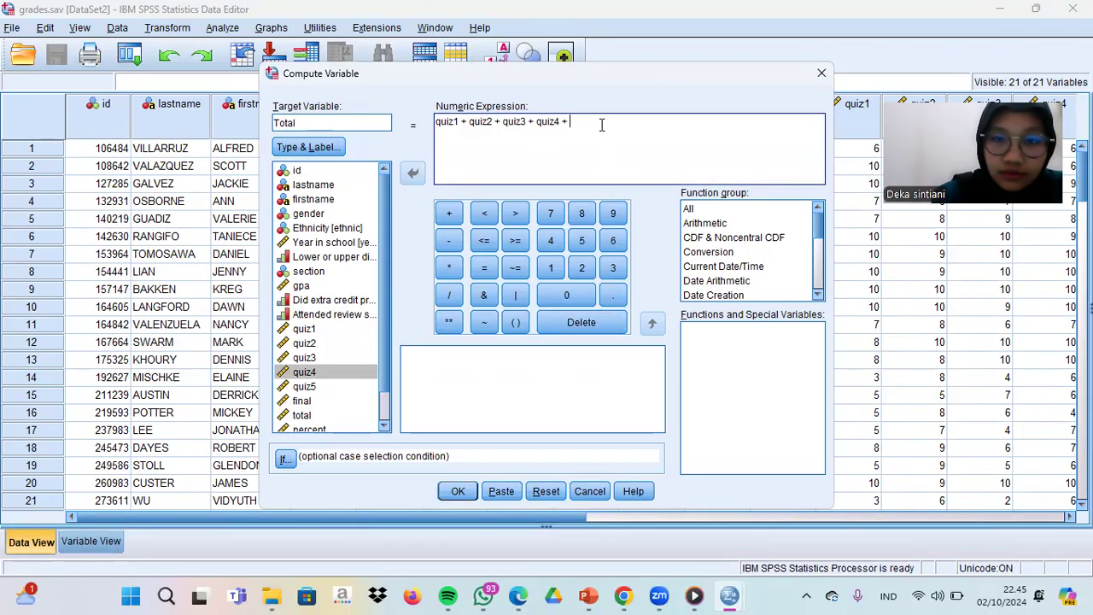
double_click(305, 387)
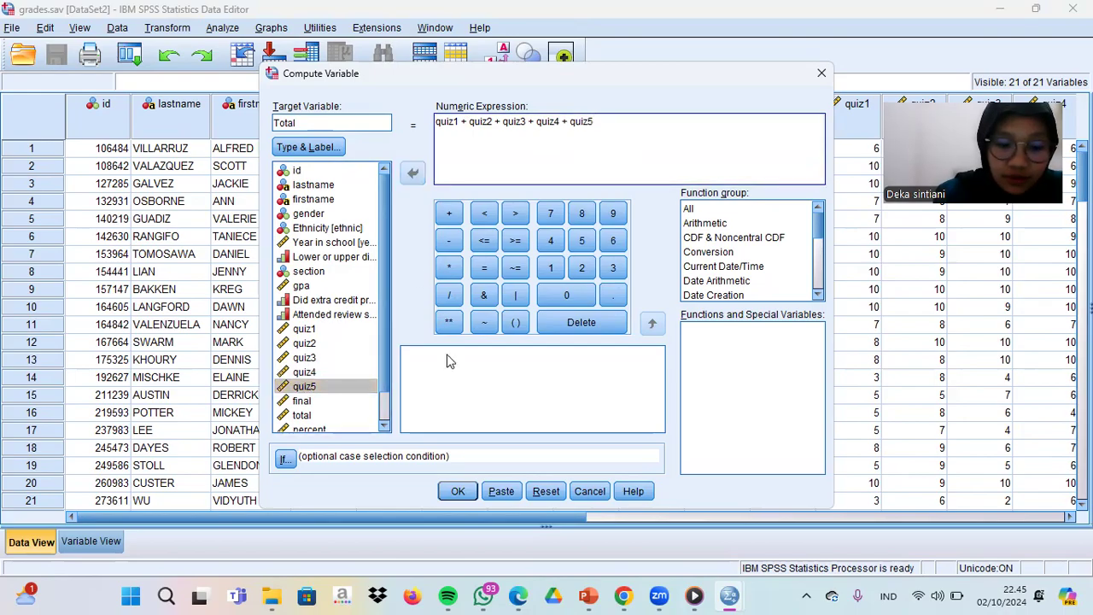
- Run the computation, agreeing to change the existing variable, and review the total column in the grades data
click(457, 492)
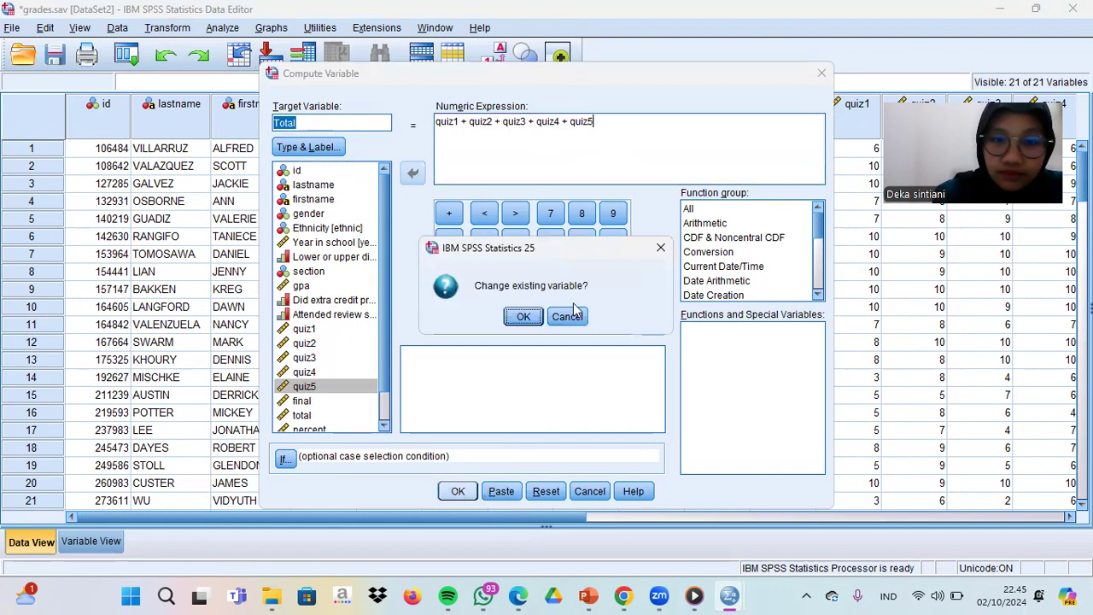
click(523, 316)
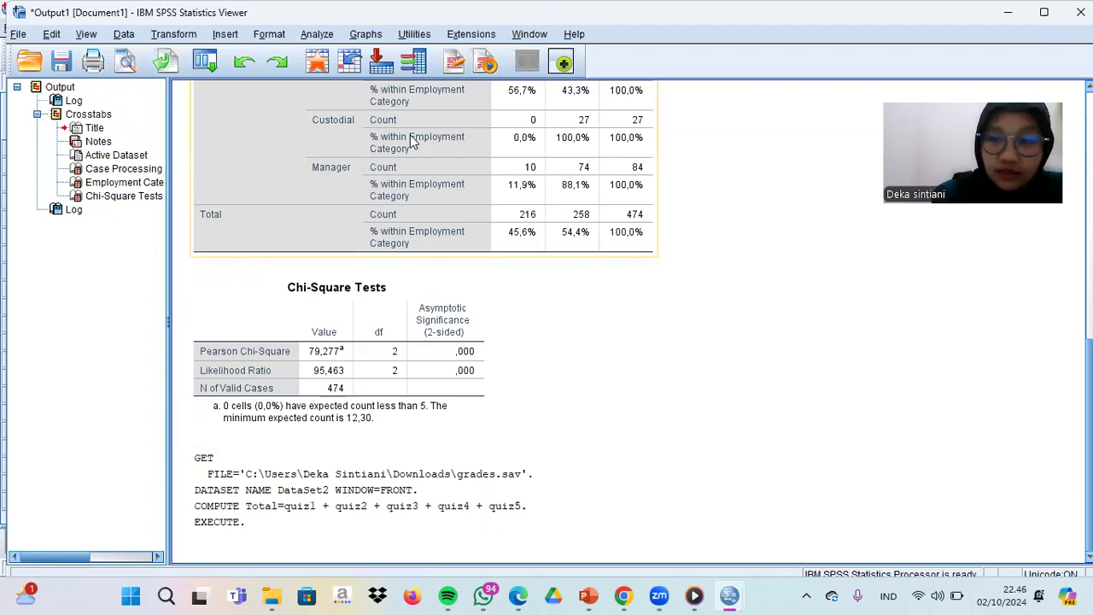
click(1008, 12)
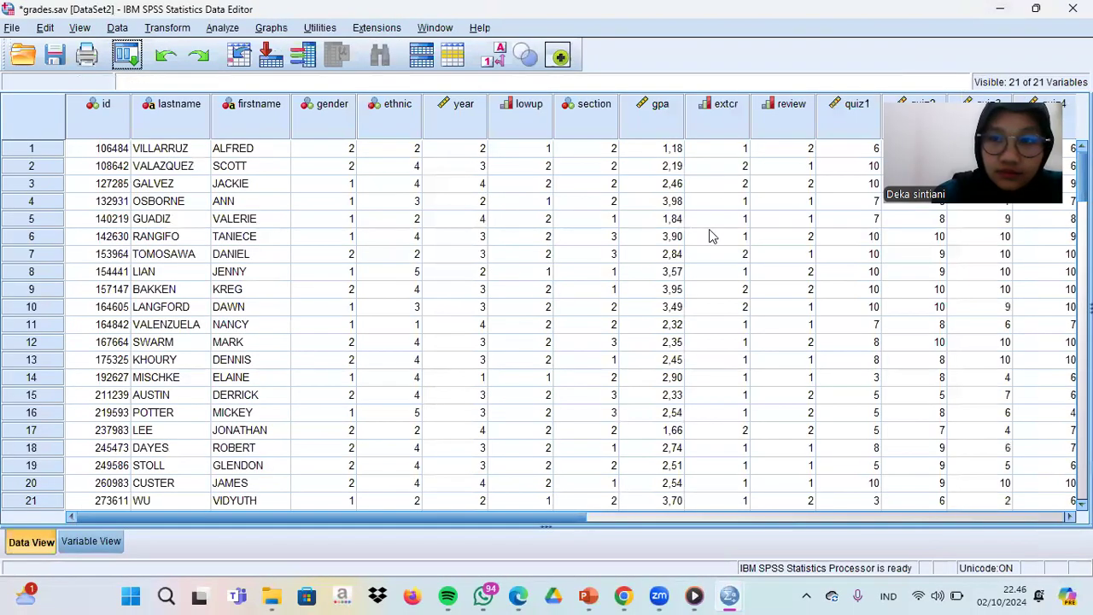
scroll(564, 325, right, 3)
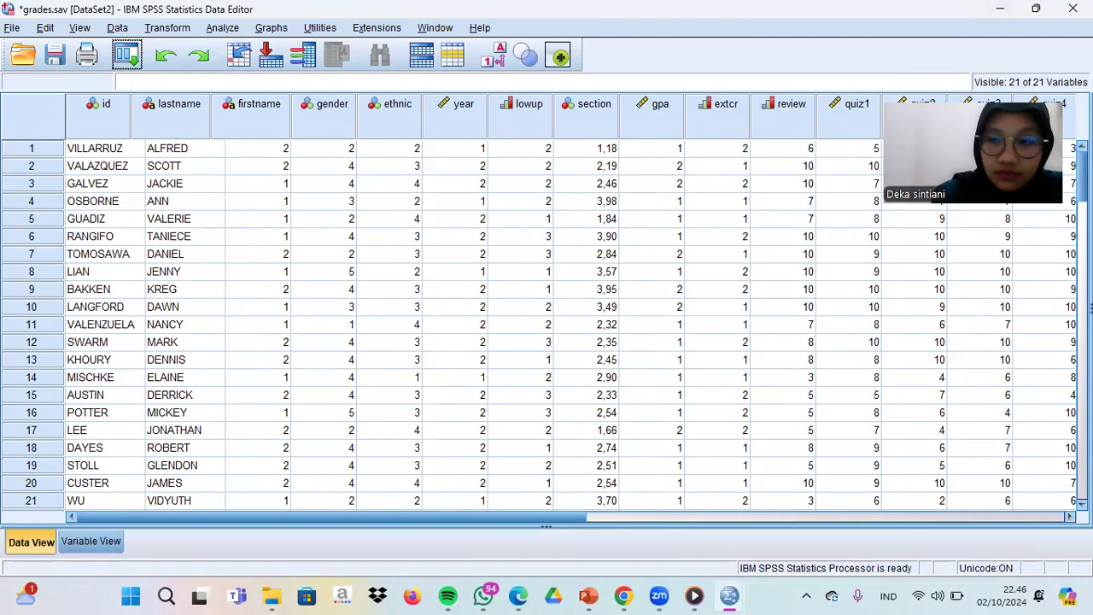
scroll(563, 324, right, 1)
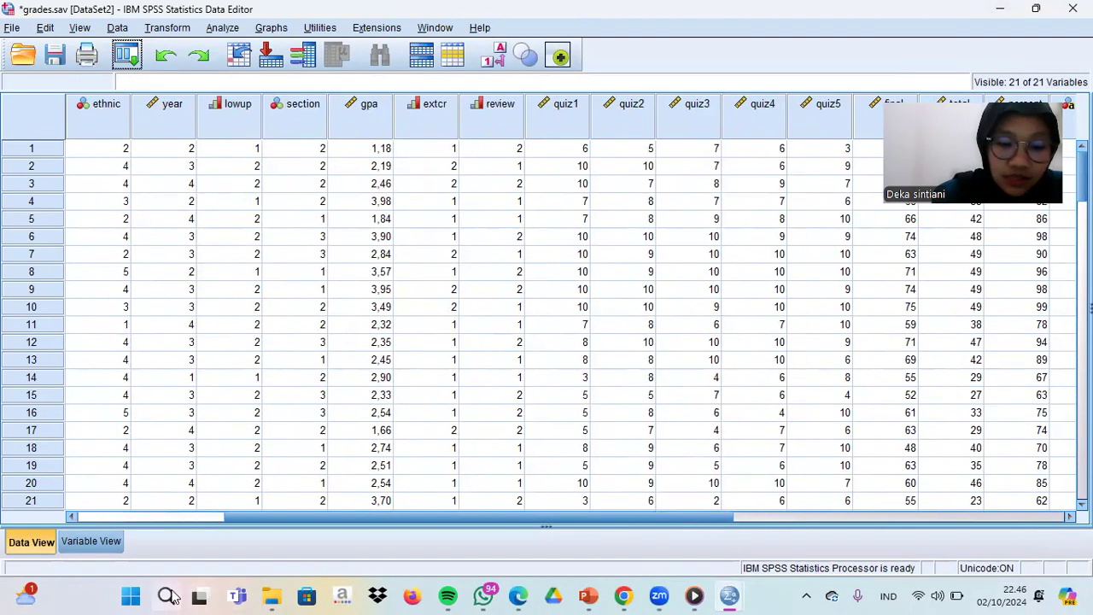
click(71, 522)
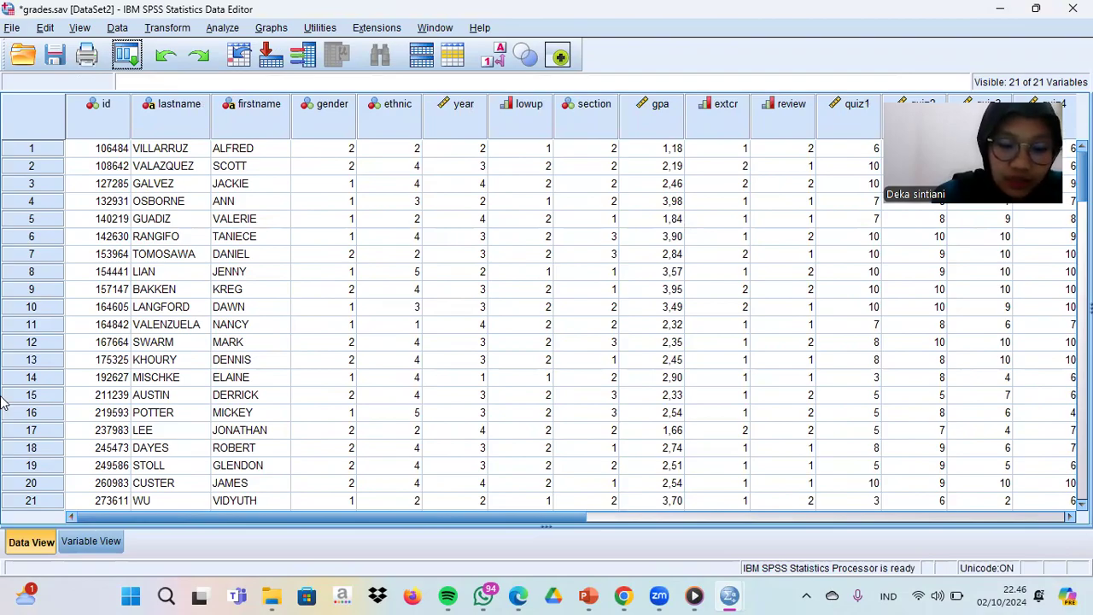
- Open the testmarket.sav data file from the Downloads folder
click(11, 27)
mouse_move(53, 71)
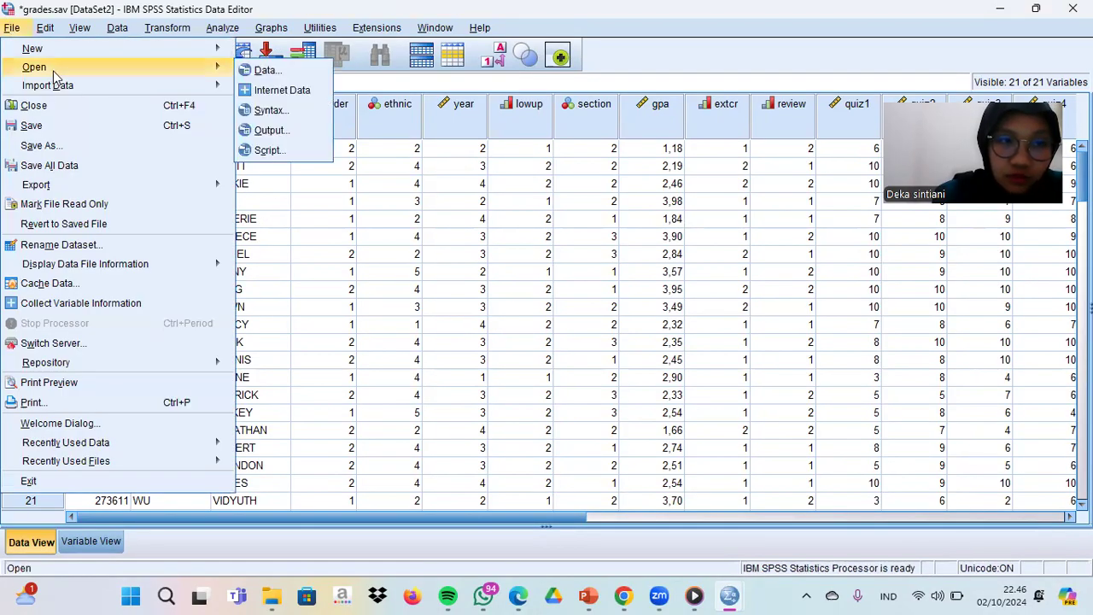
click(259, 70)
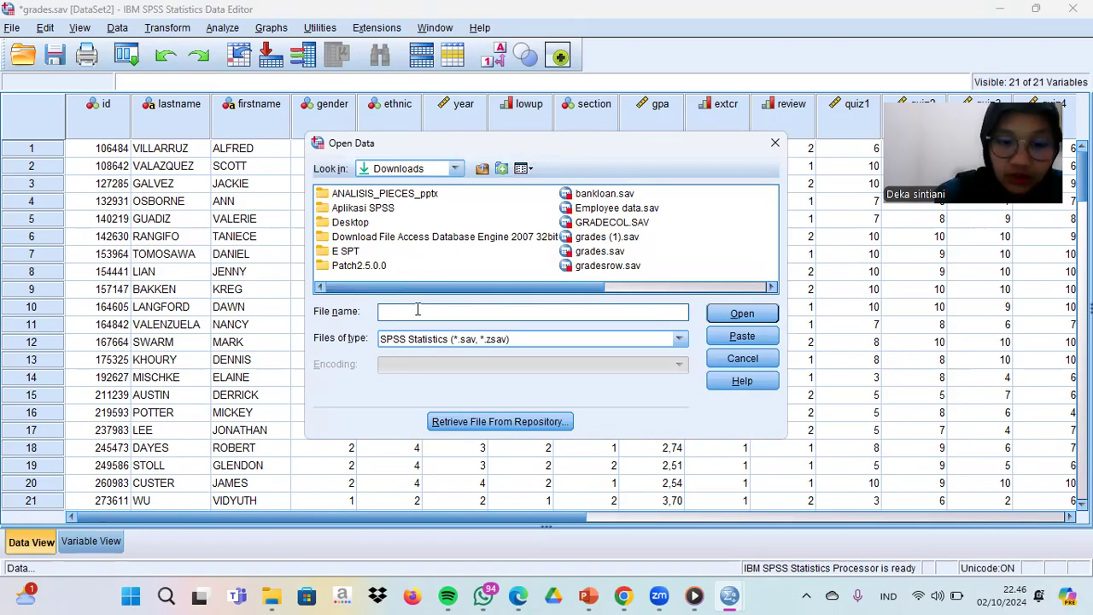
text(te)
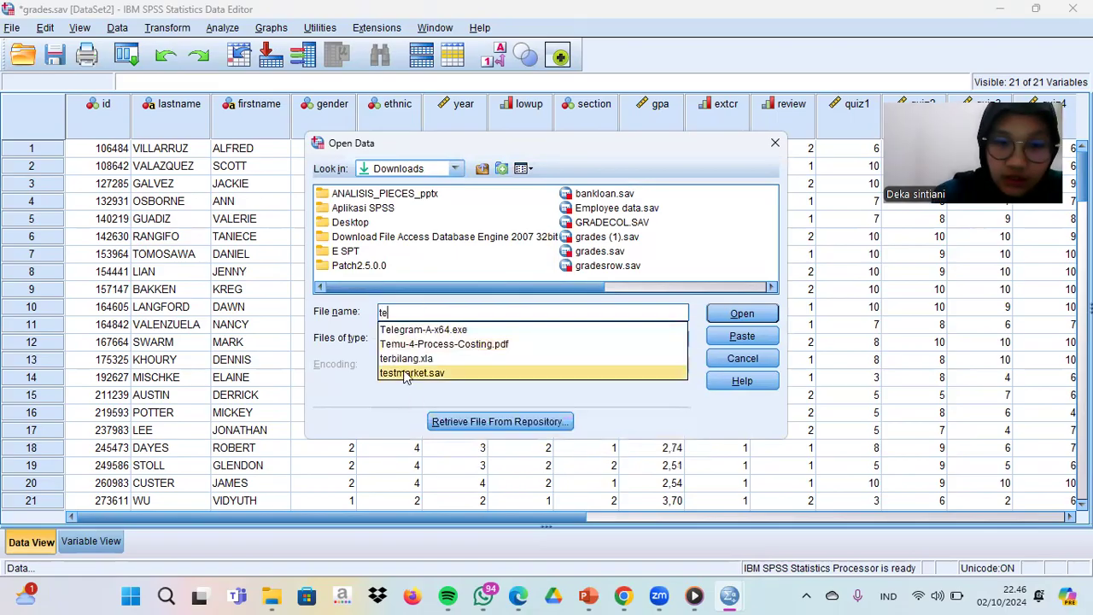
click(405, 373)
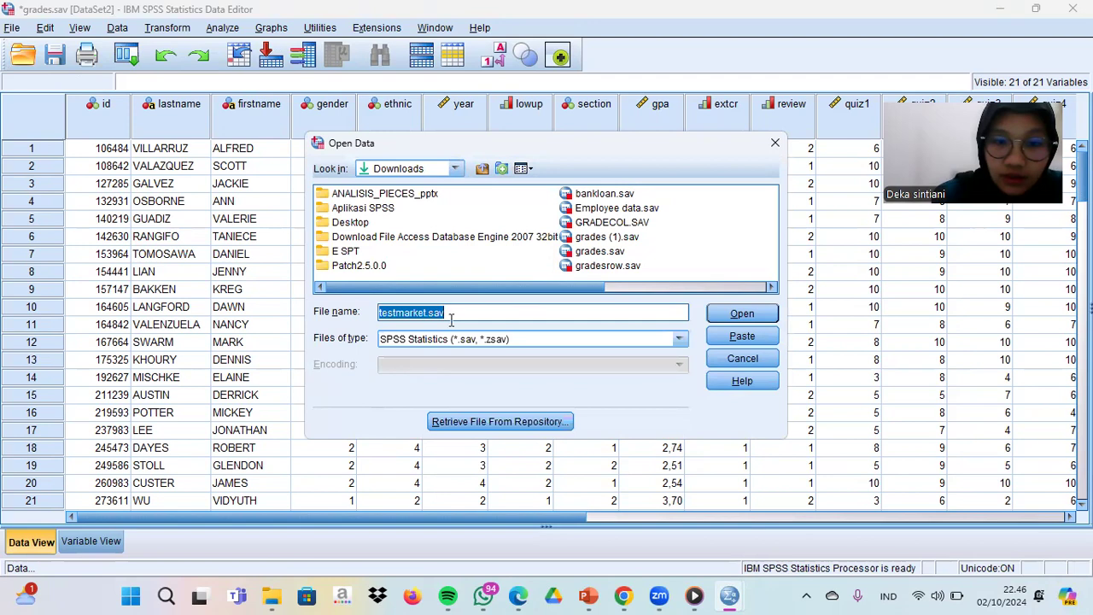
key(Return)
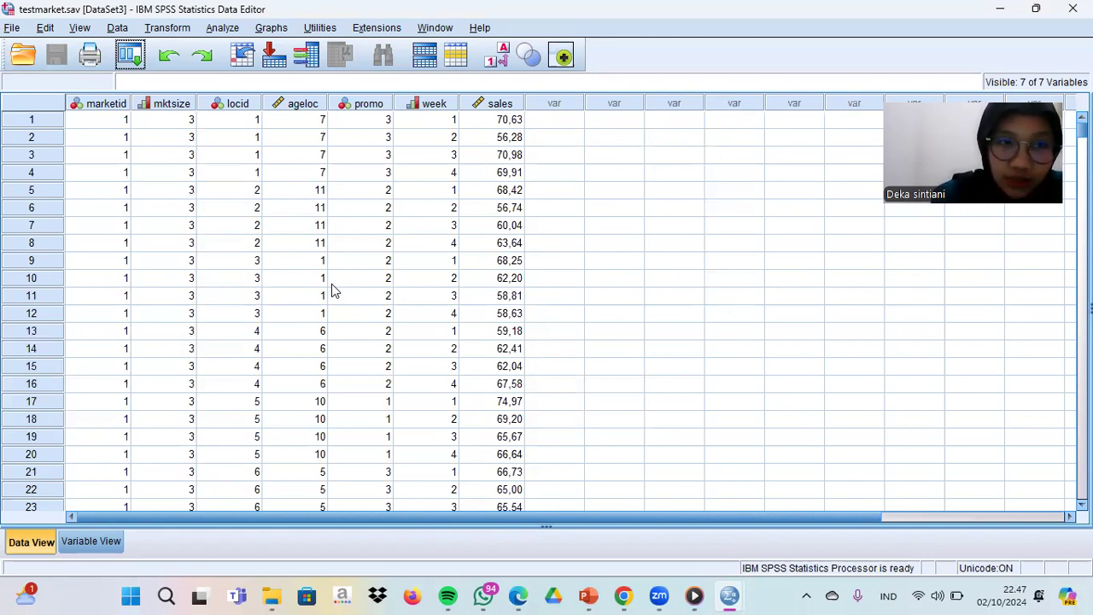
- Start Recode into Different Variables with the units sold variable (sales) as the input variable
click(169, 28)
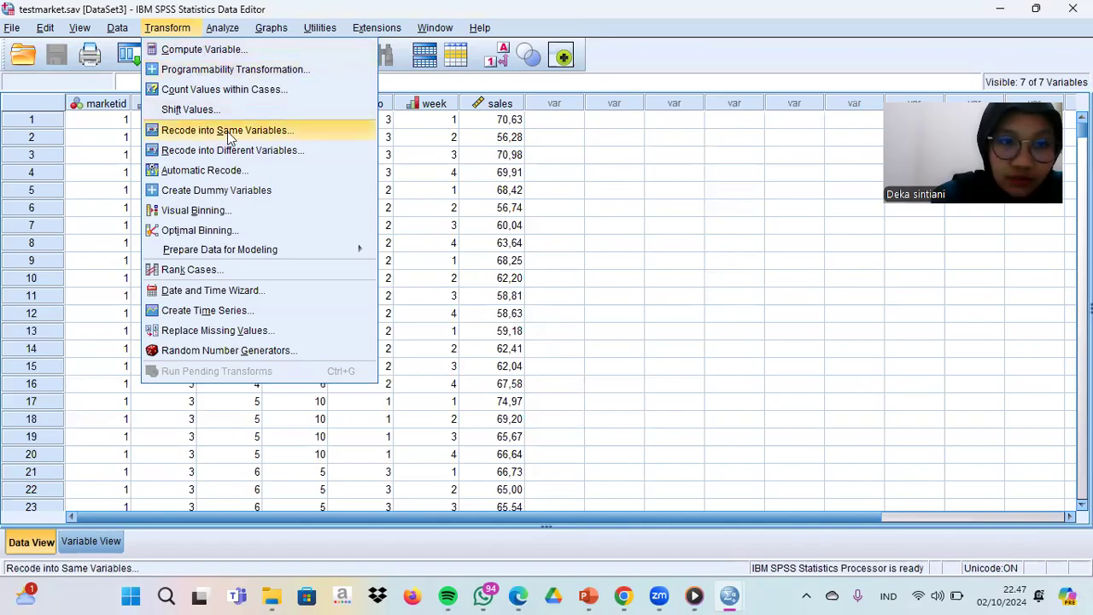
click(264, 162)
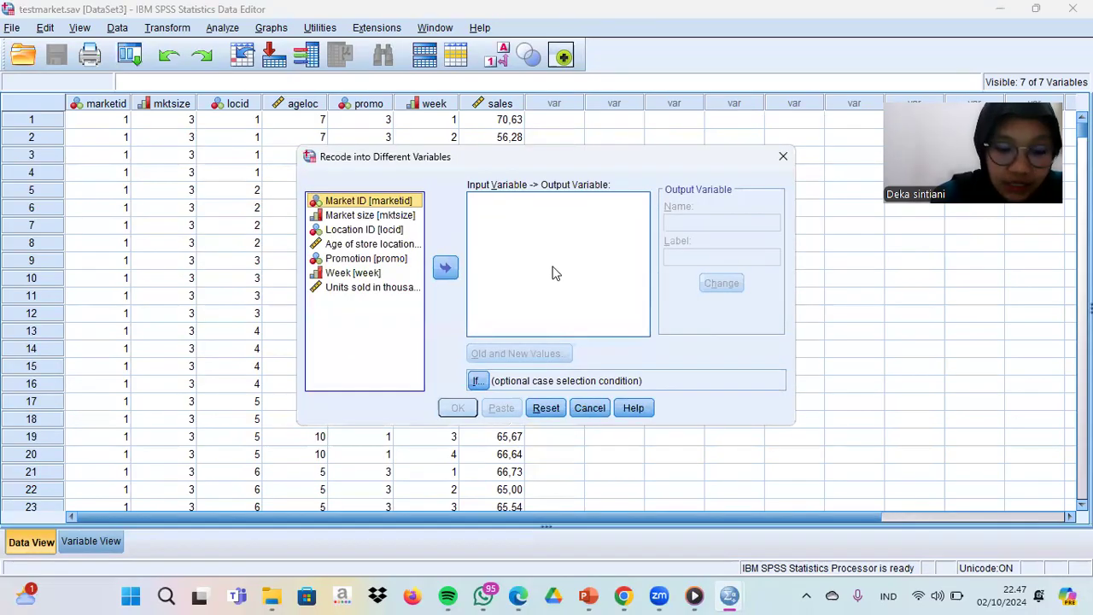
click(371, 288)
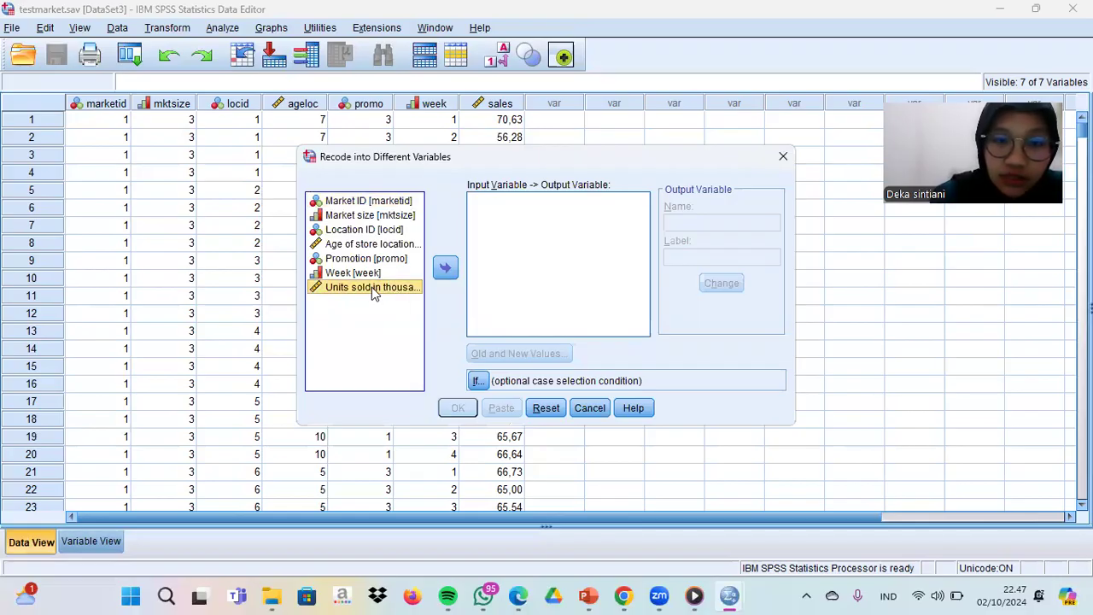
click(445, 268)
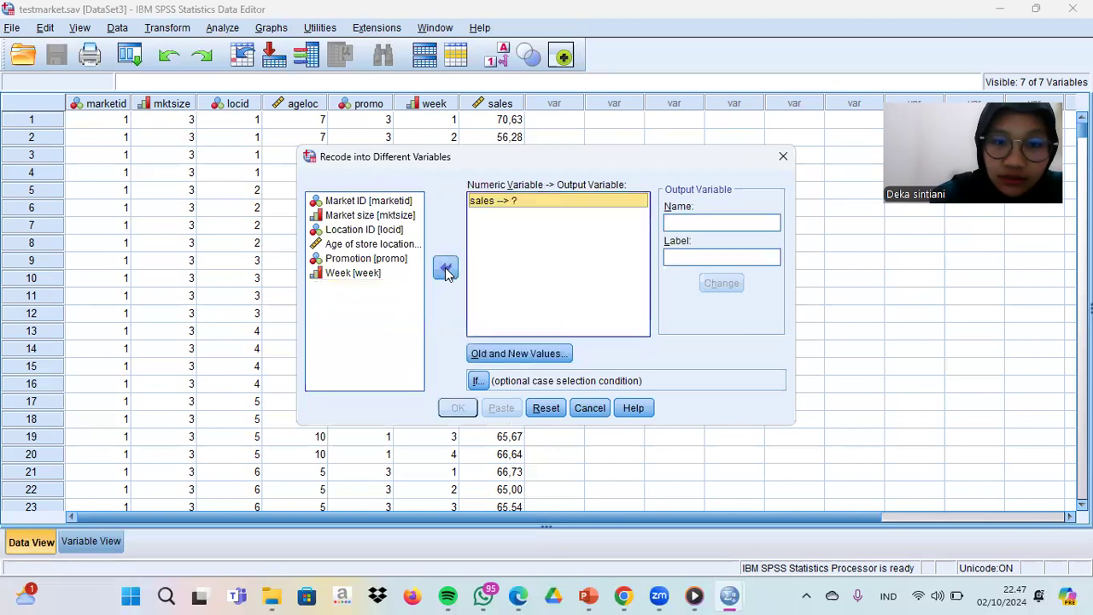
- Enter Sales_Recode as the output variable name for the recoded sales variable
click(677, 222)
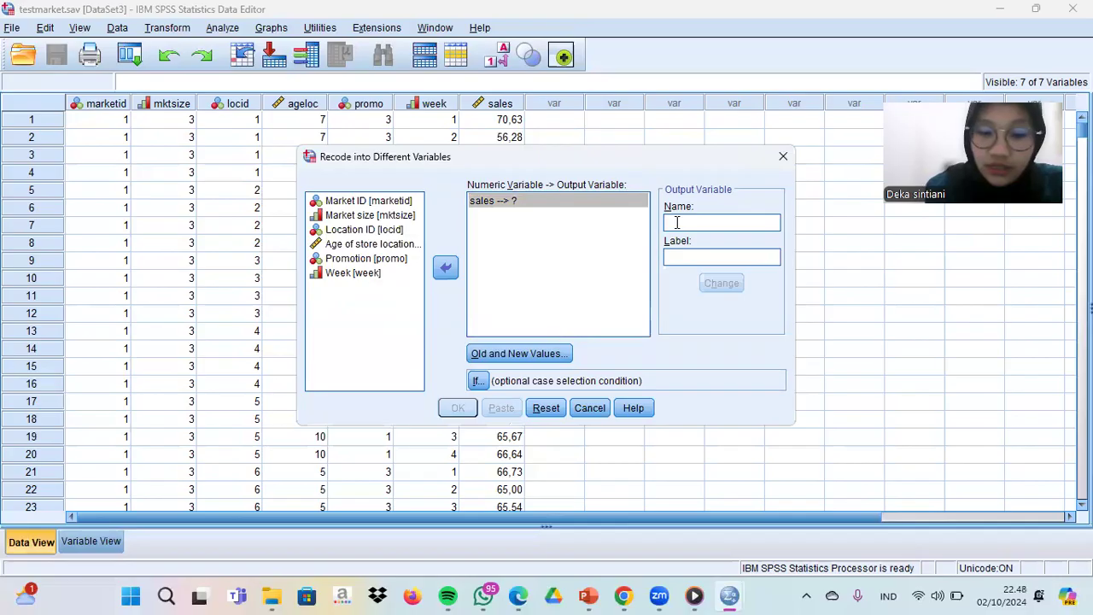
key(Caps_Lock)
text(S)
key(Caps_Lock)
text(a)
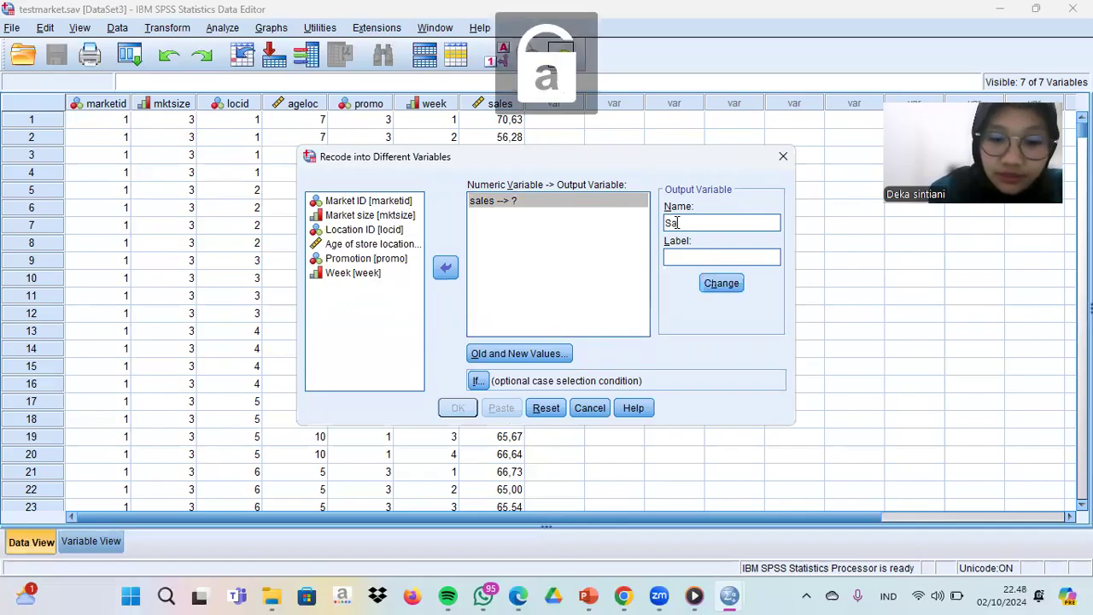
text(les_)
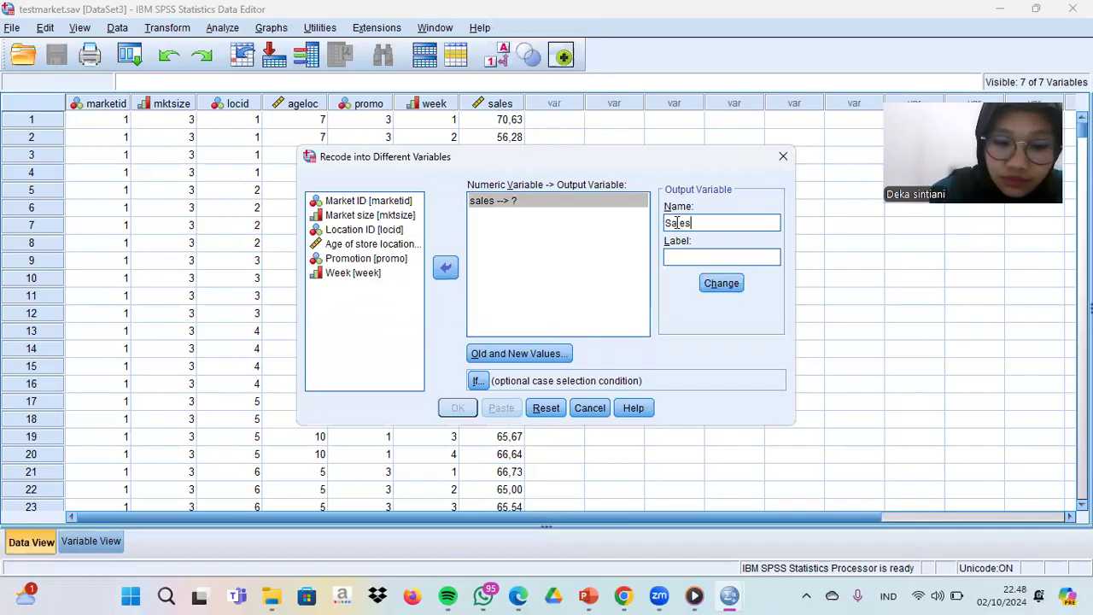
key(Caps_Lock)
text(R)
key(Caps_Lock)
text(e)
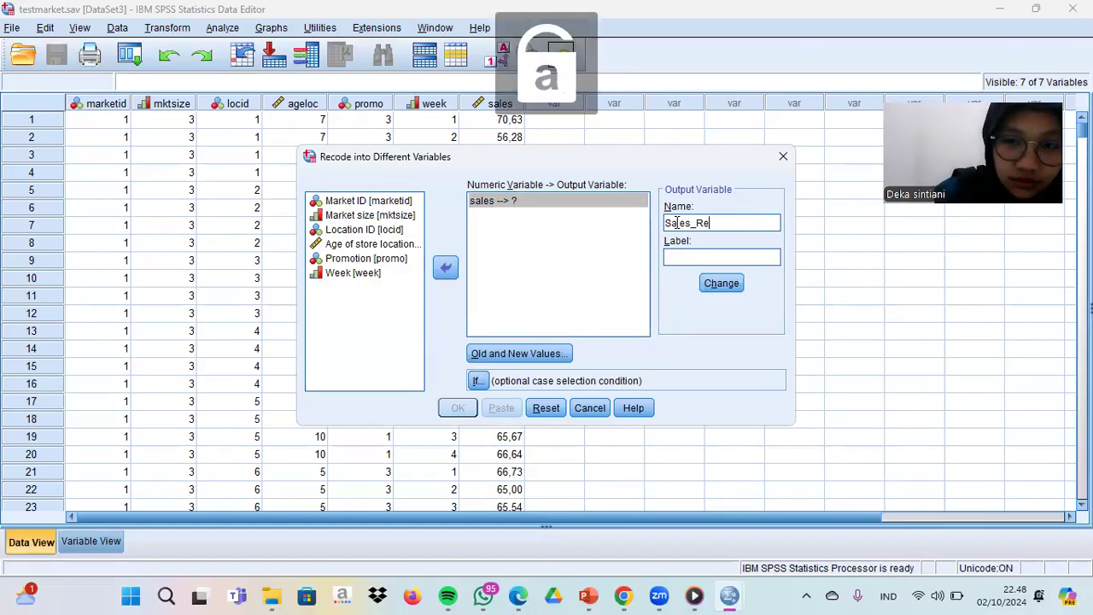
text(code)
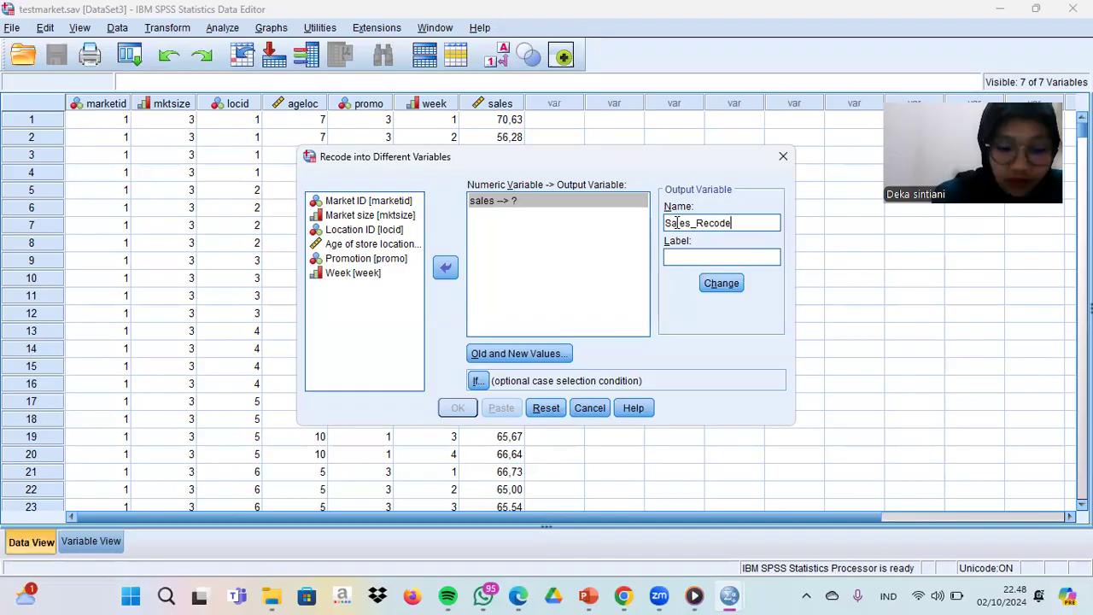
- Add a recode rule that maps sales values from the lowest through 51 to the new value 1
click(519, 354)
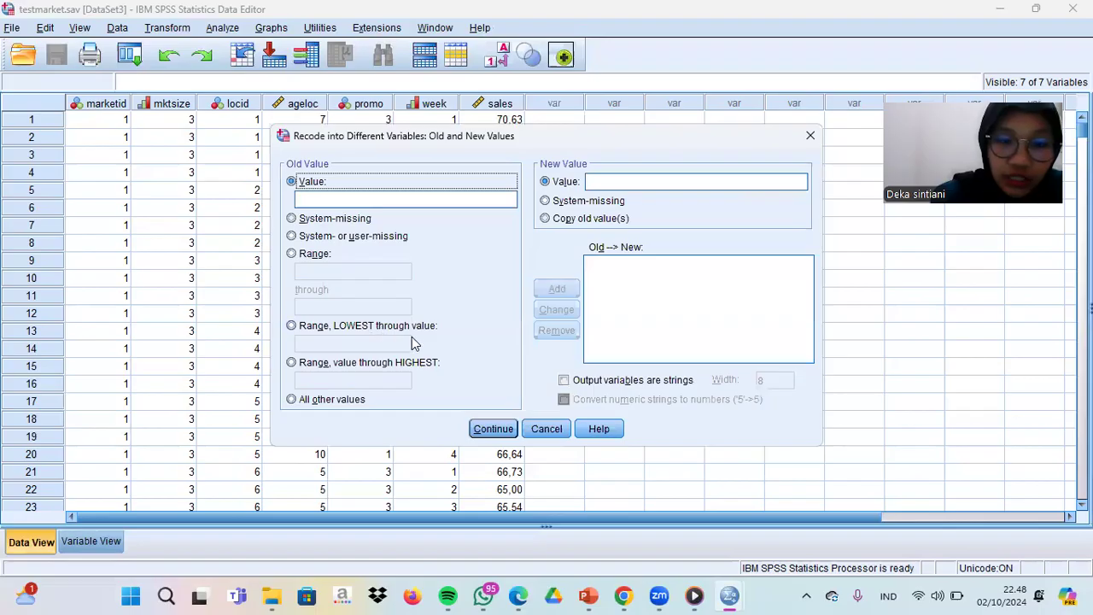
click(292, 327)
click(307, 345)
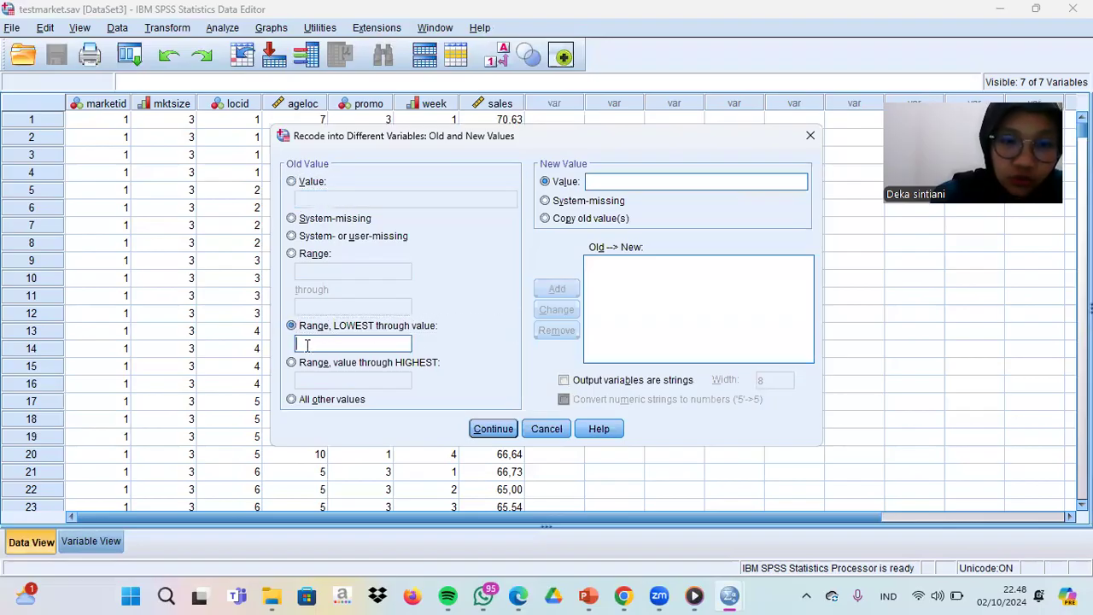
text(51)
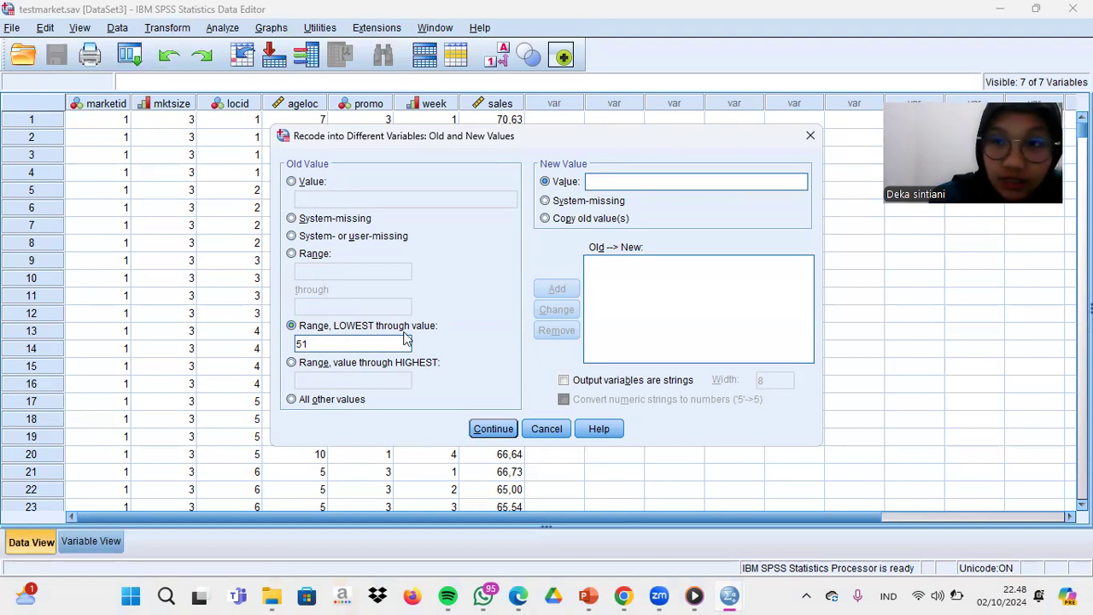
click(592, 183)
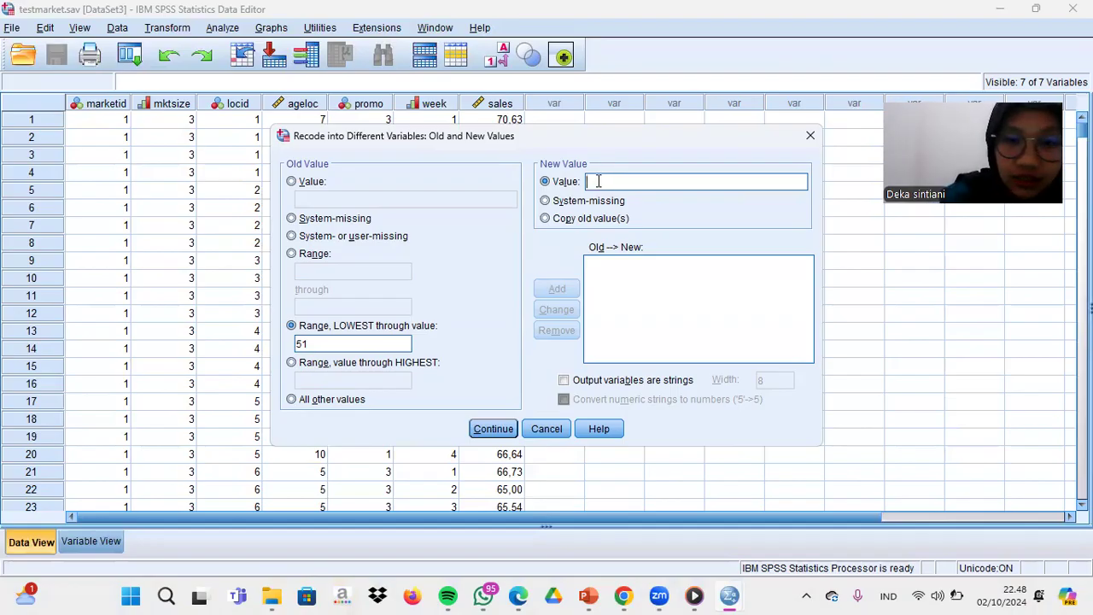
text(1)
click(559, 292)
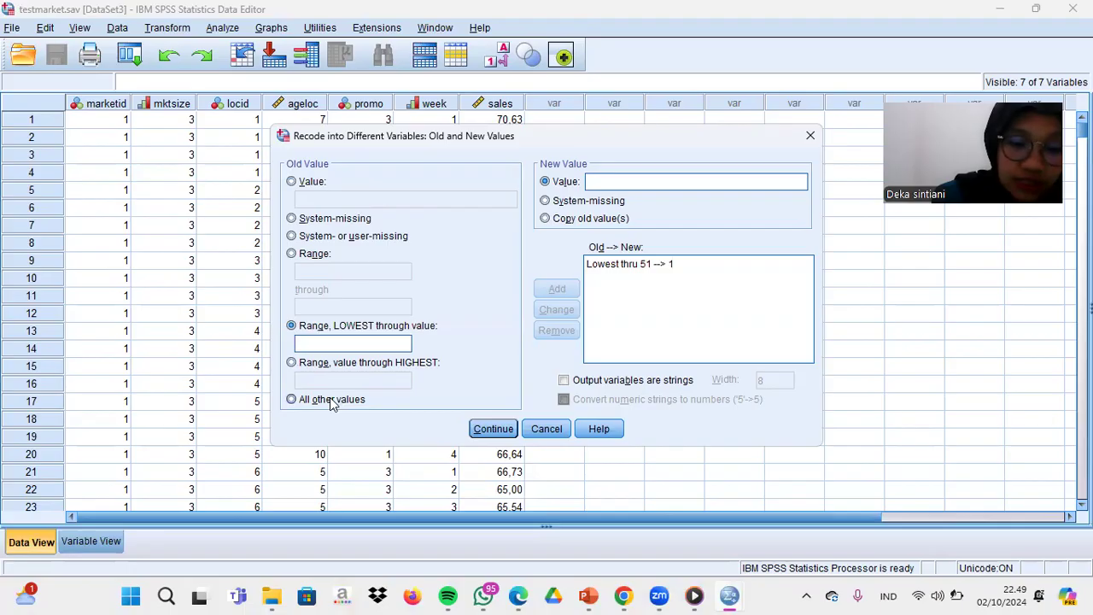
- Add a second recode rule that maps sales values from 51,01 through the highest to the new value 2
click(291, 362)
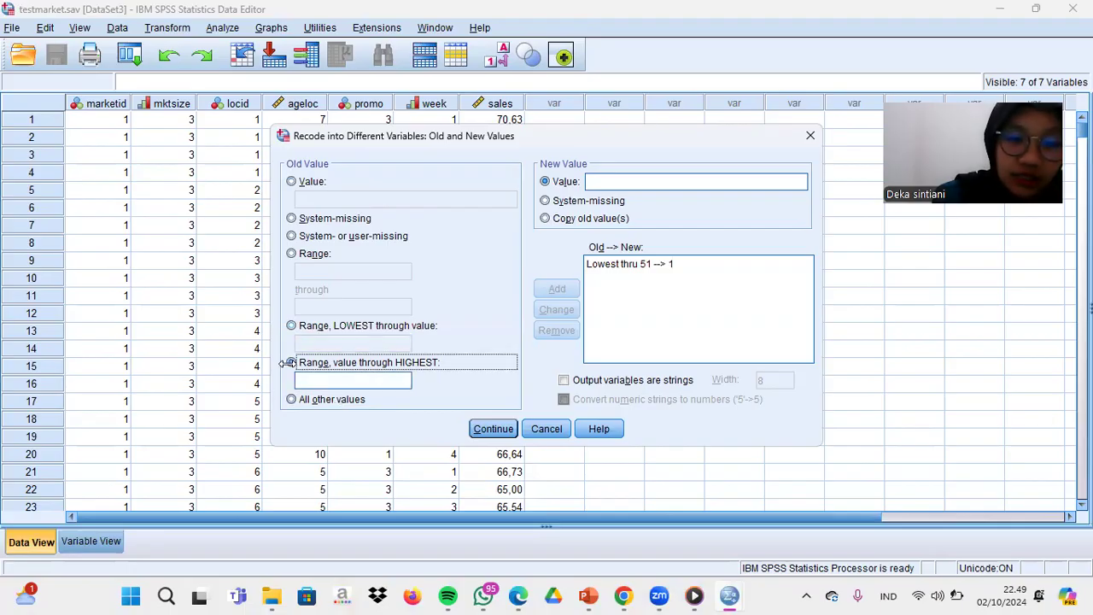
click(314, 382)
text(4)
key(BackSpace)
text(51)
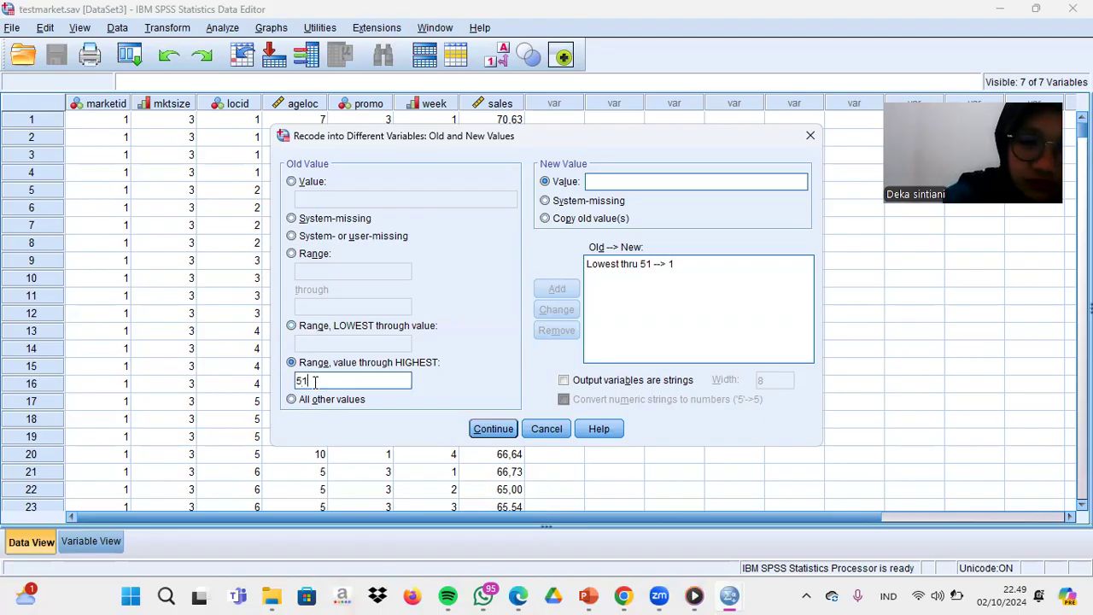
text(,01)
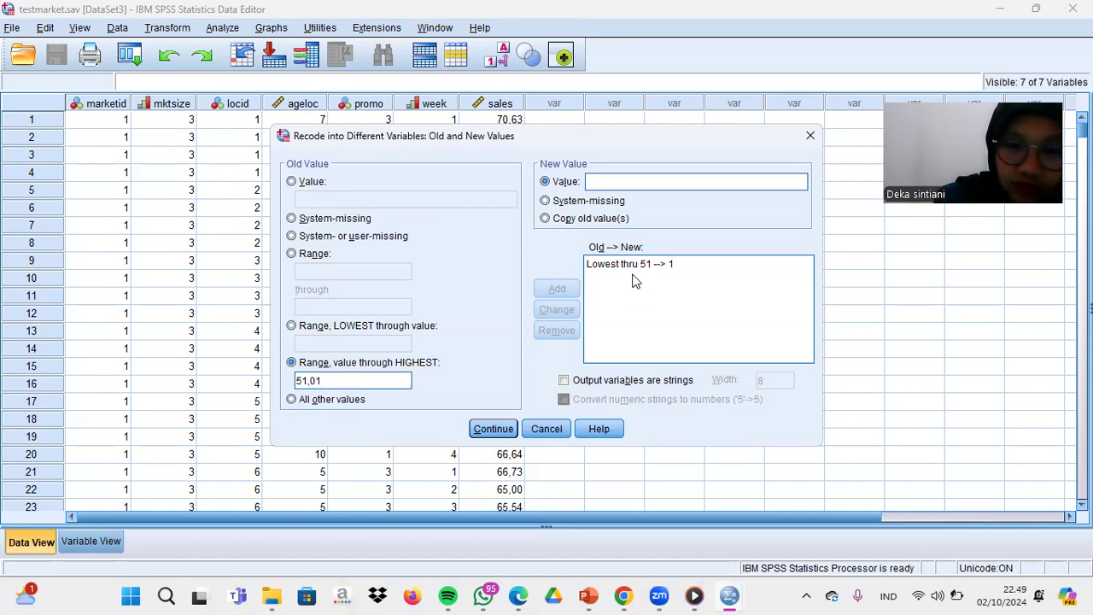
click(601, 181)
text(2)
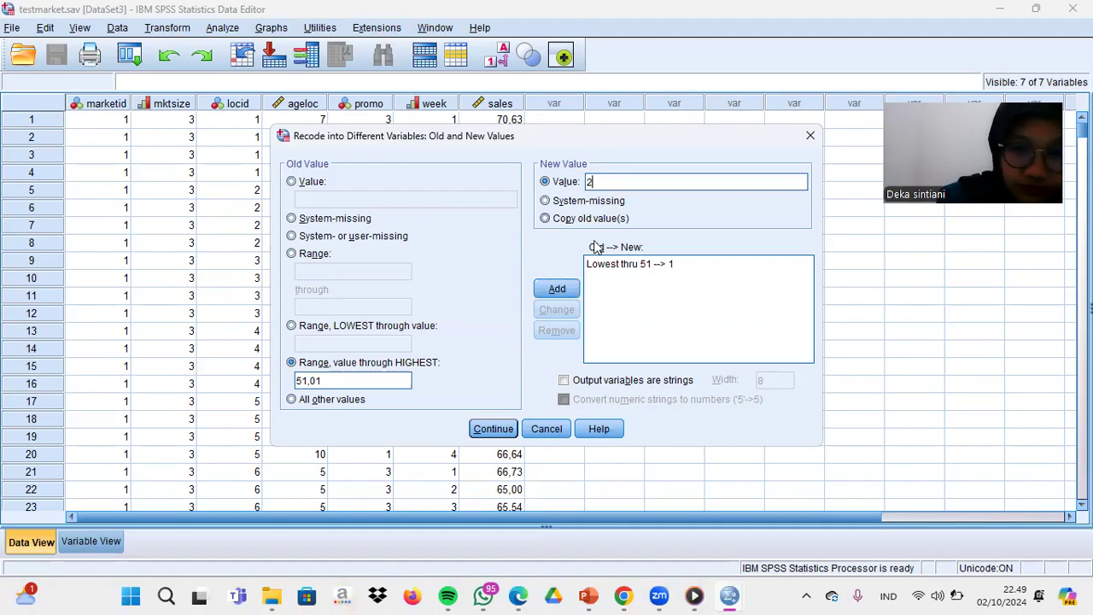
click(557, 290)
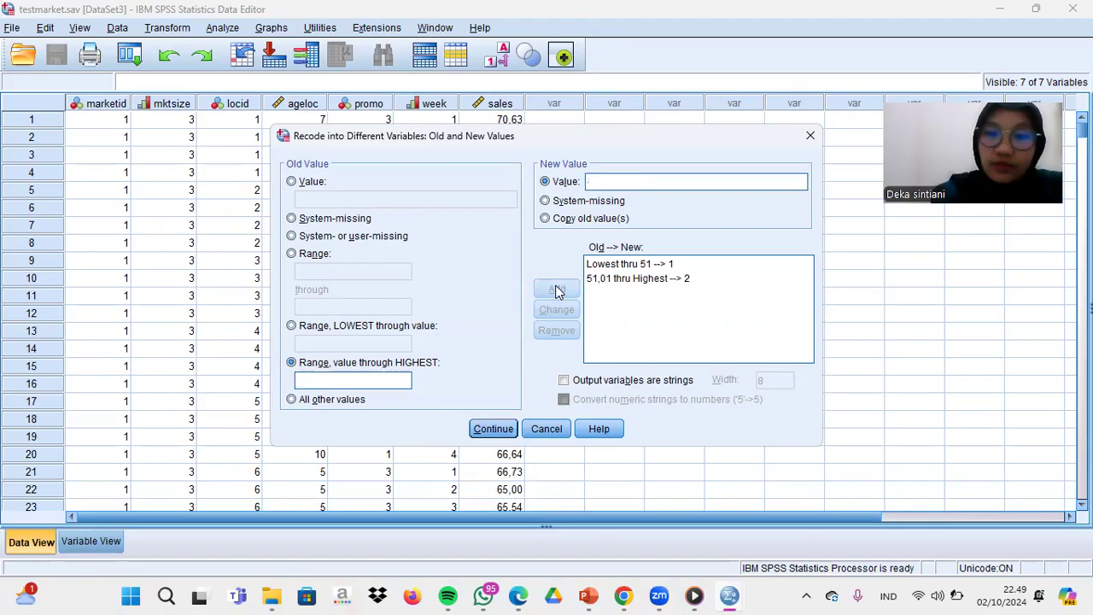
- Accept the recode rules, assign Sales_Recode as the output variable for sales, run the recode and return to the testmarket data
click(496, 432)
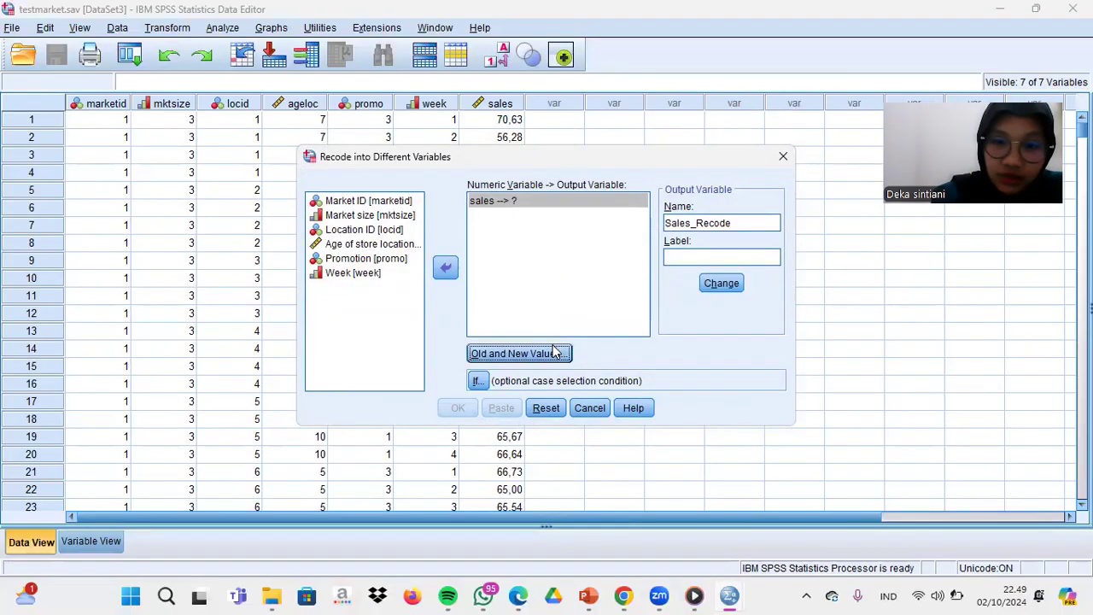
click(724, 284)
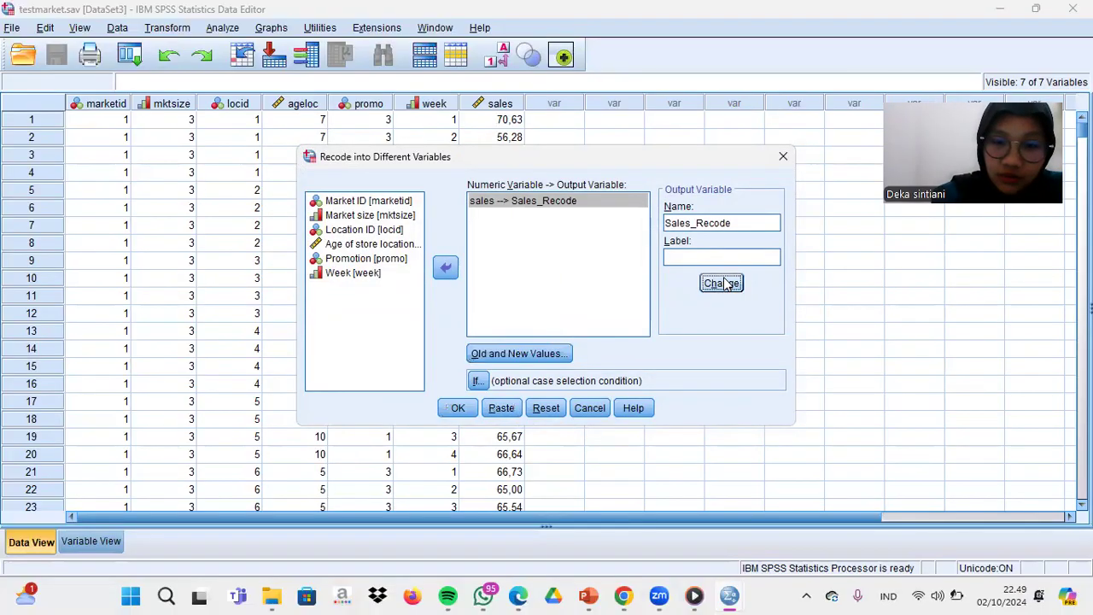
click(463, 413)
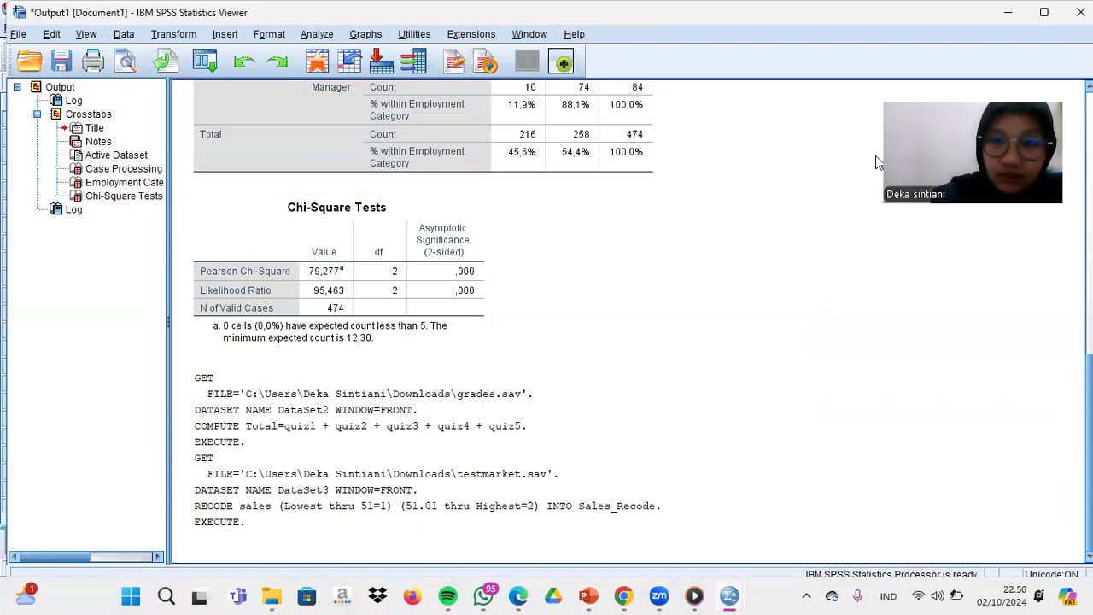
key(alt+Tab)
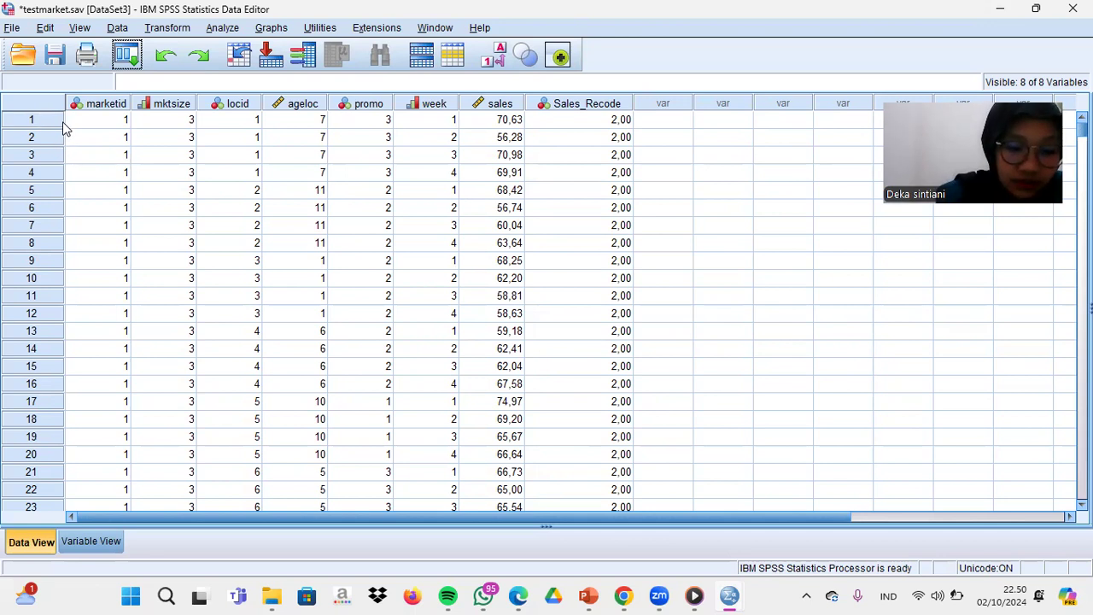
- Open grades.sav from the Downloads folder again, in a new window
click(14, 29)
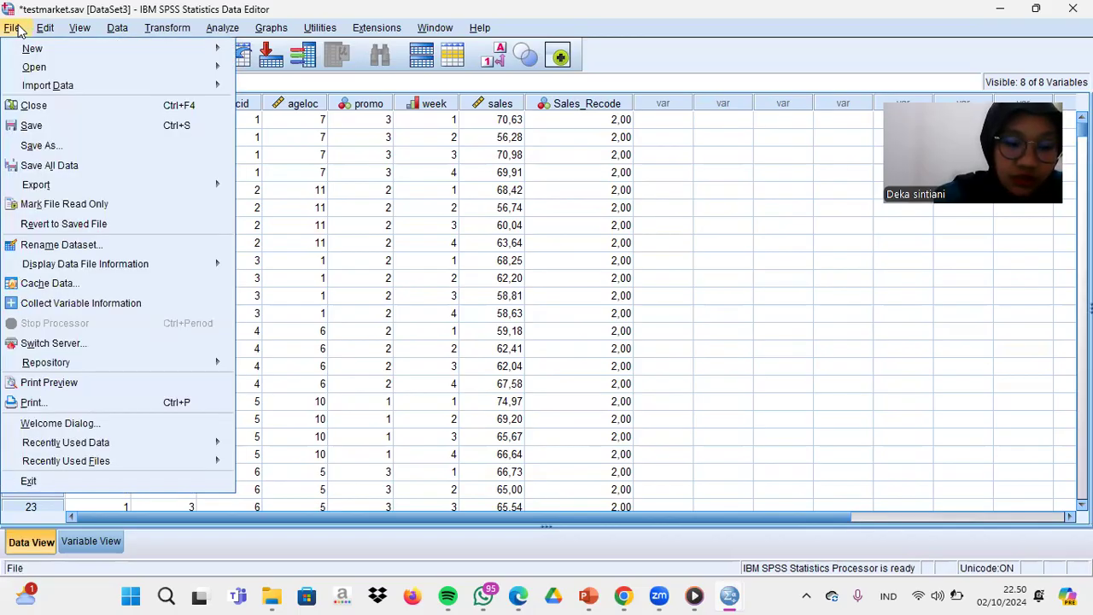
mouse_move(43, 75)
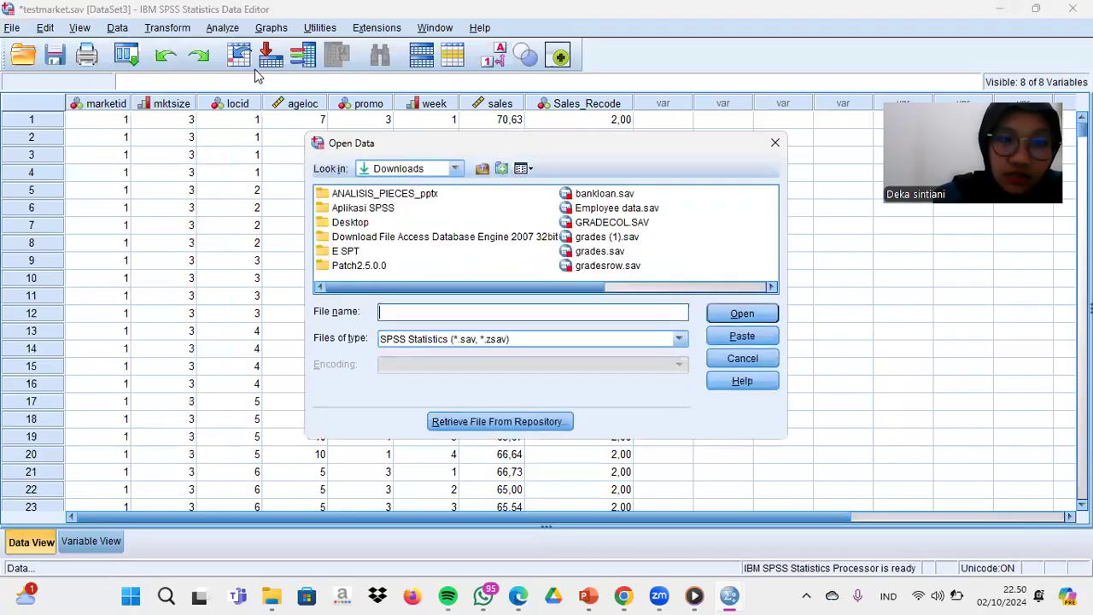
click(261, 71)
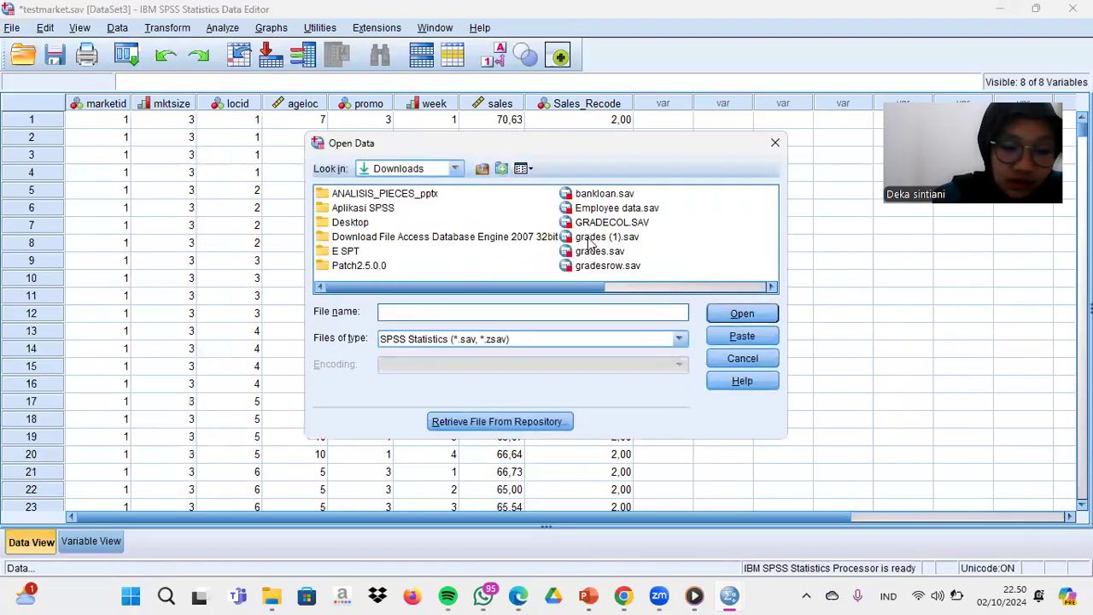
click(589, 251)
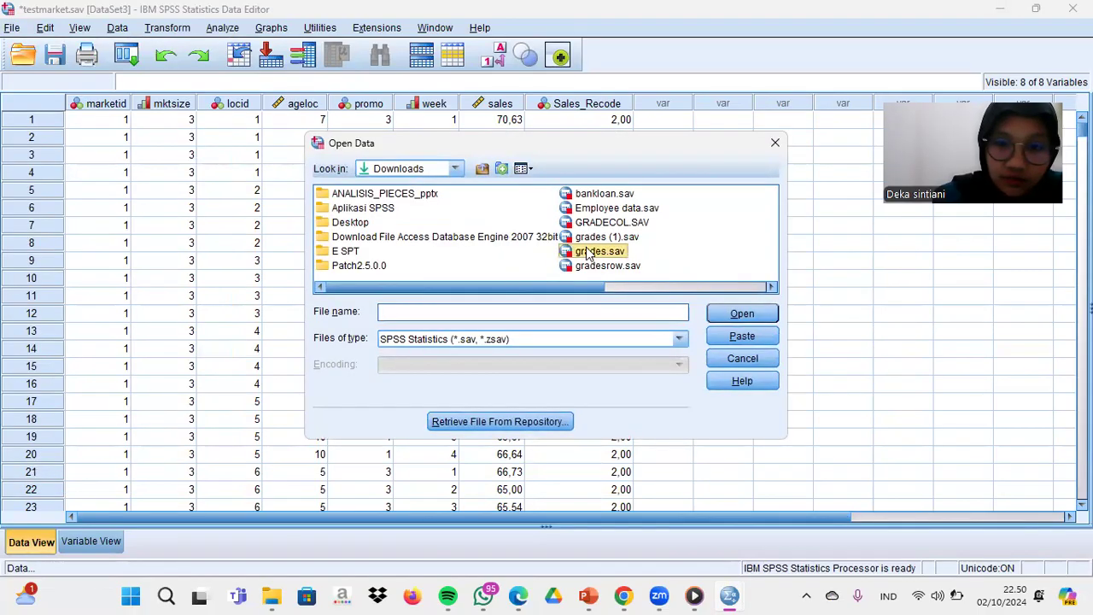
double_click(589, 251)
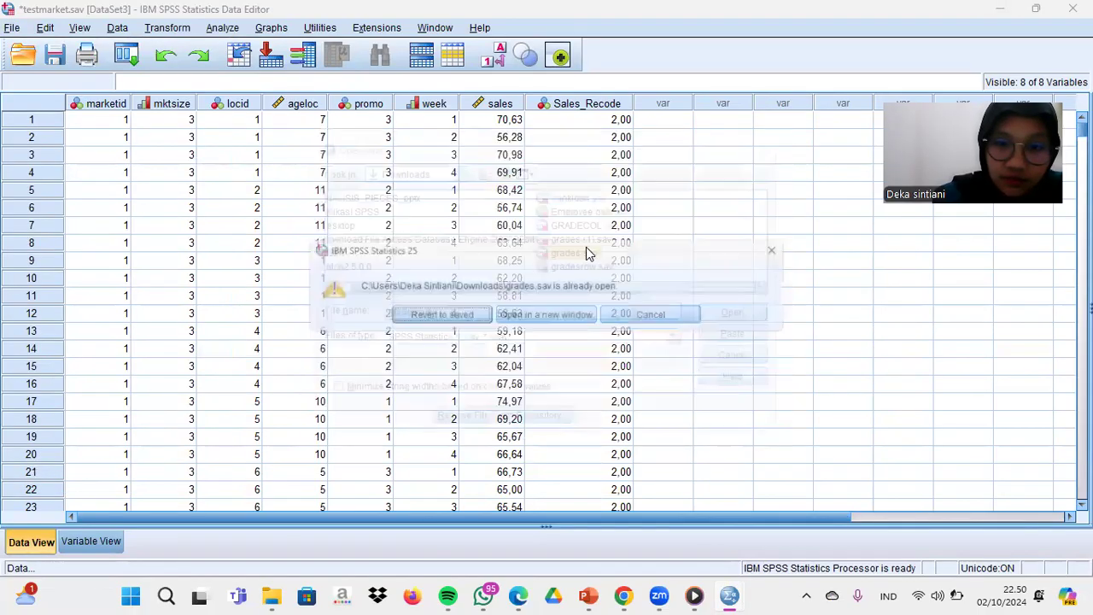
click(509, 322)
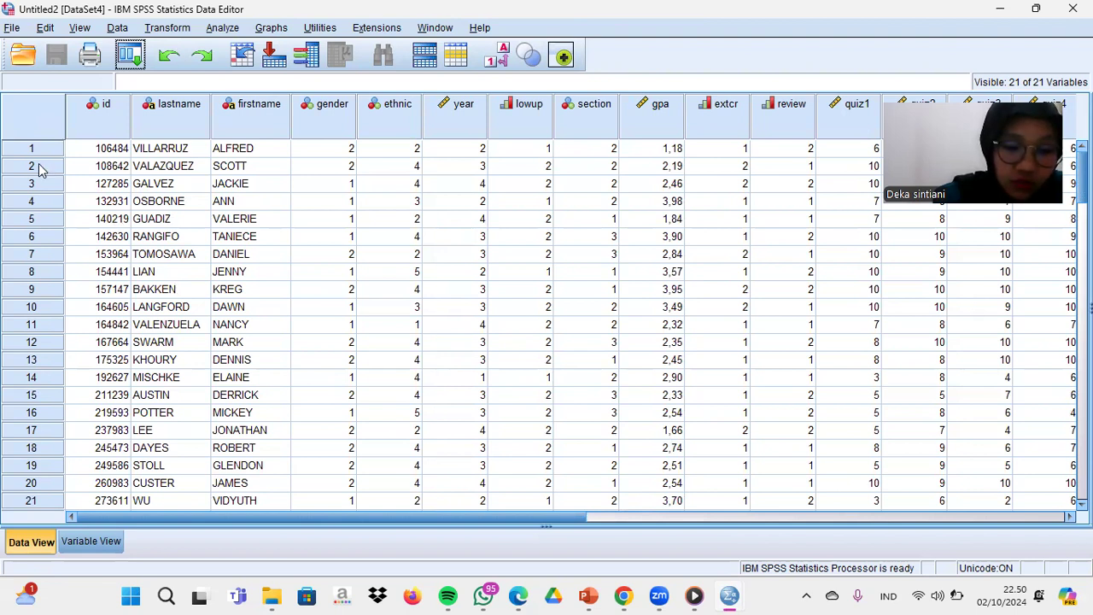
- Open the gradesrow.sav data file from the Downloads folder
click(13, 29)
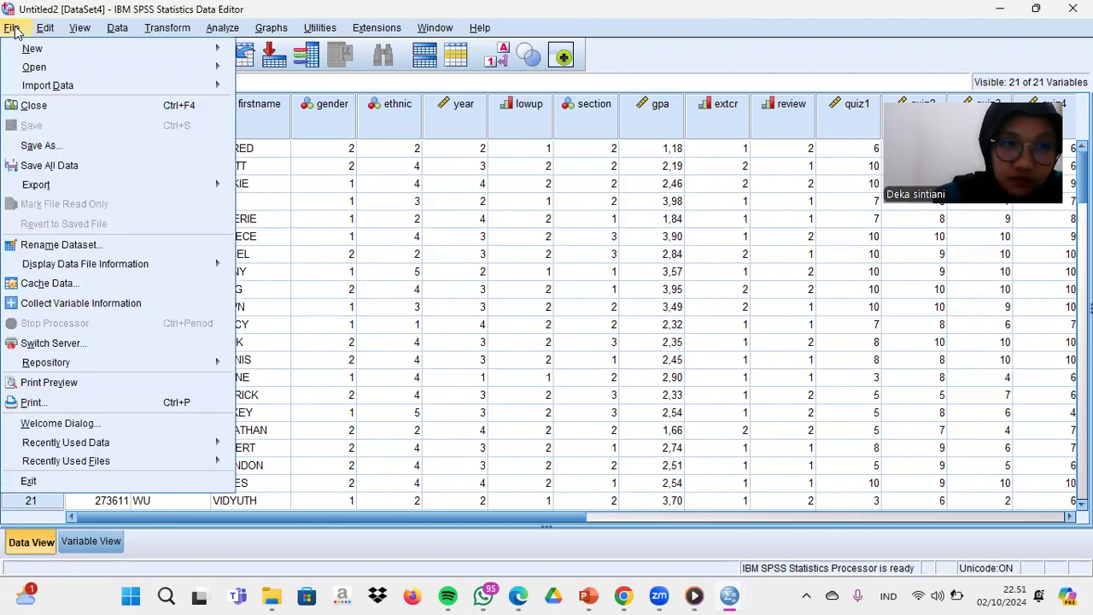
mouse_move(62, 67)
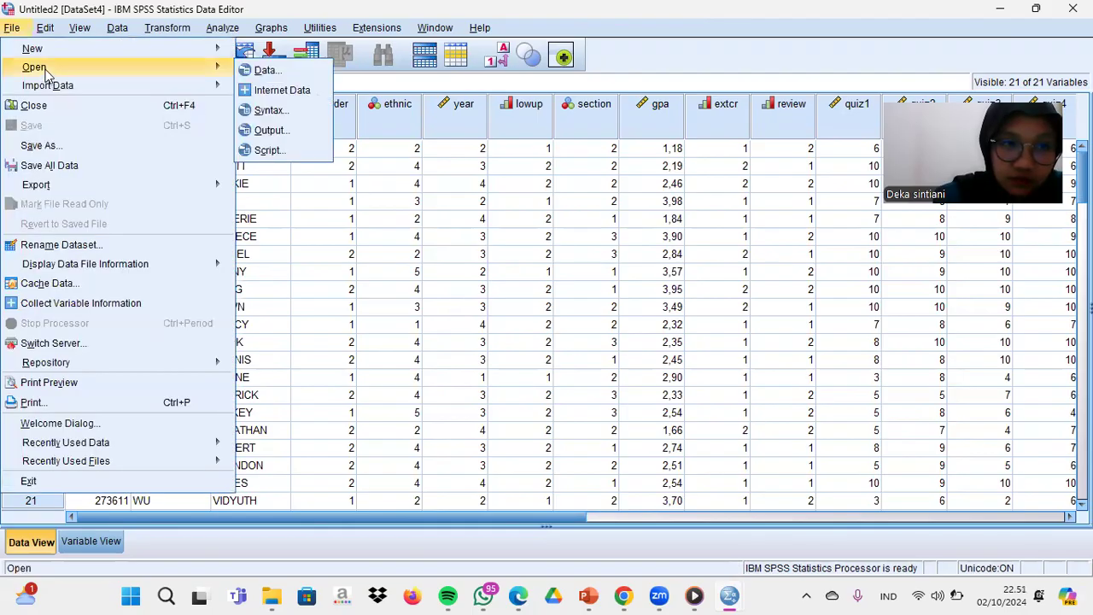
click(261, 71)
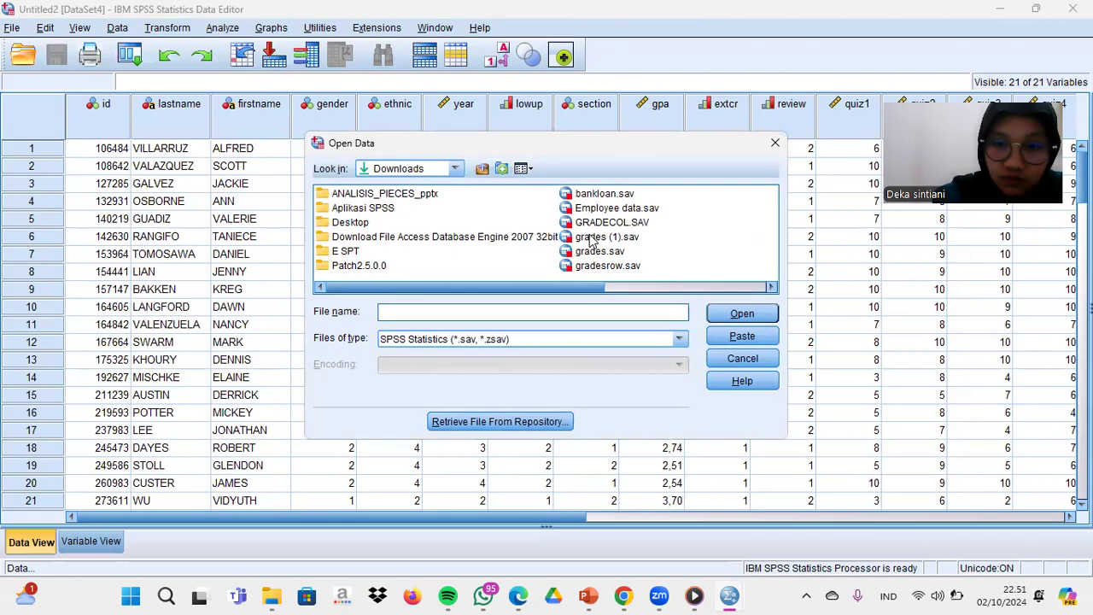
double_click(590, 266)
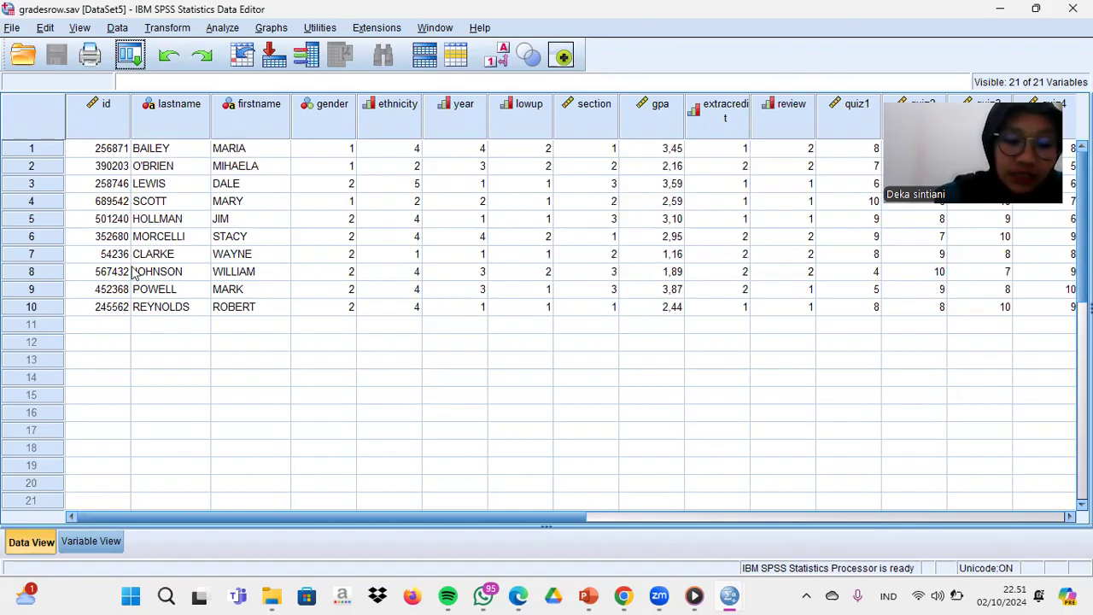
- Start merging files by adding cases to gradesrow.sav, with the open dataset grades.sav (DataSet2) as the source
click(117, 27)
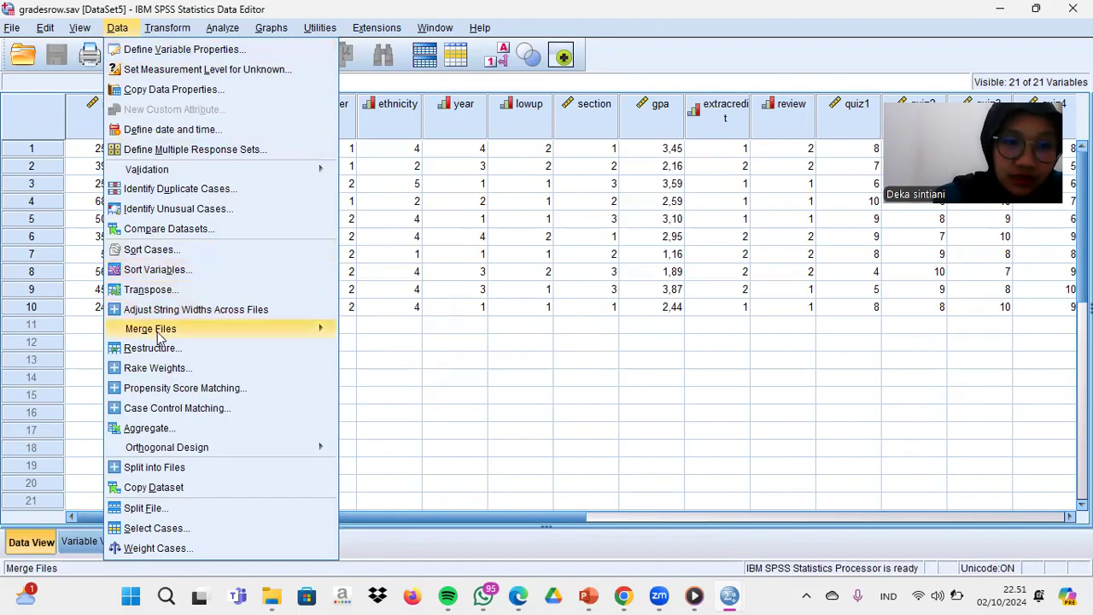
mouse_move(160, 338)
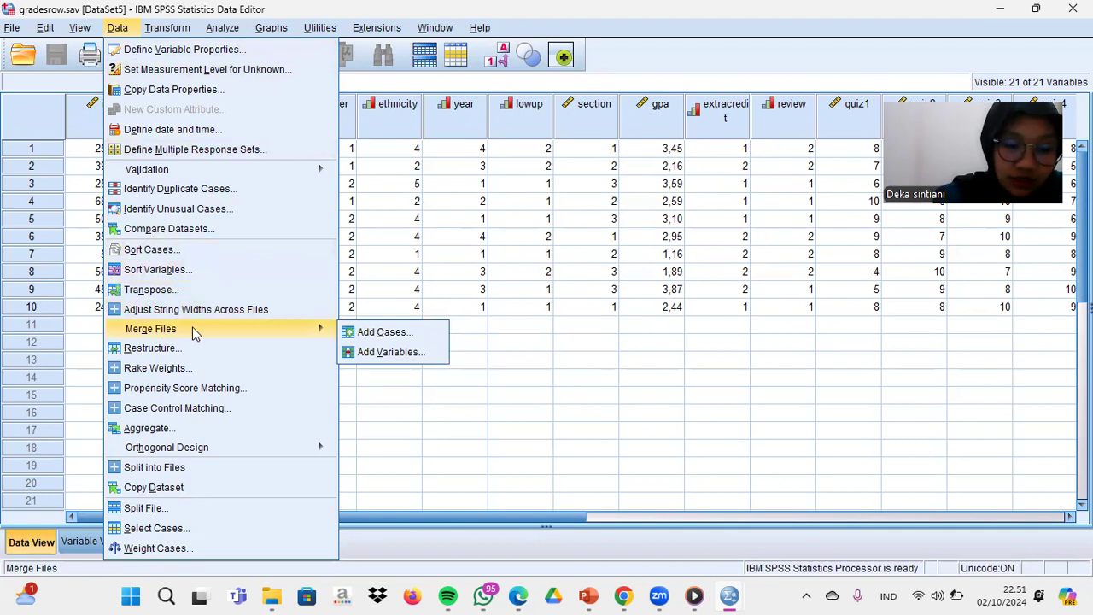
click(381, 333)
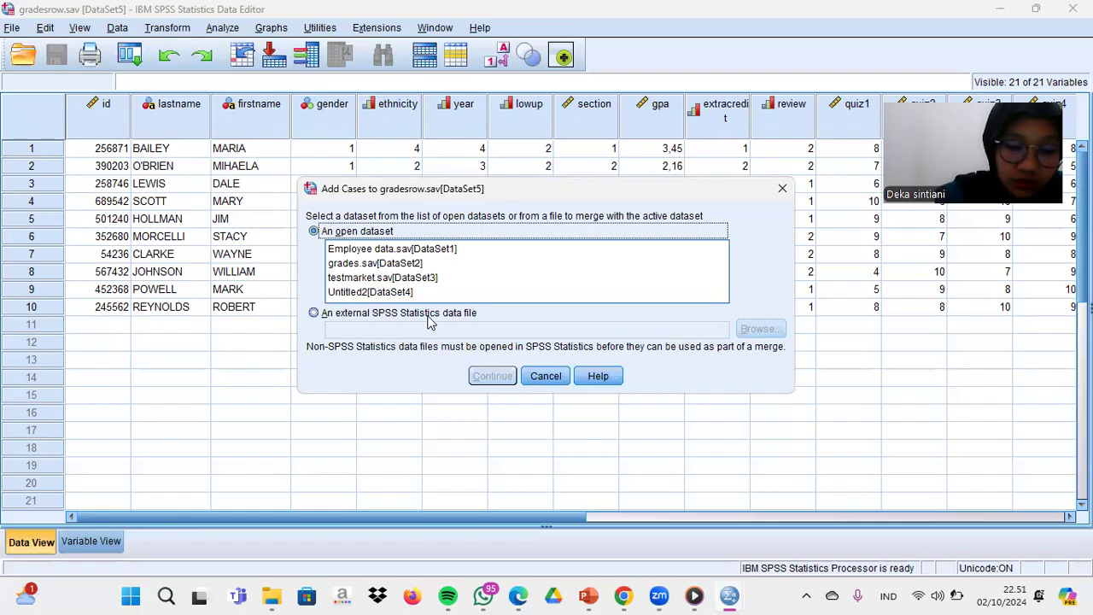
click(350, 266)
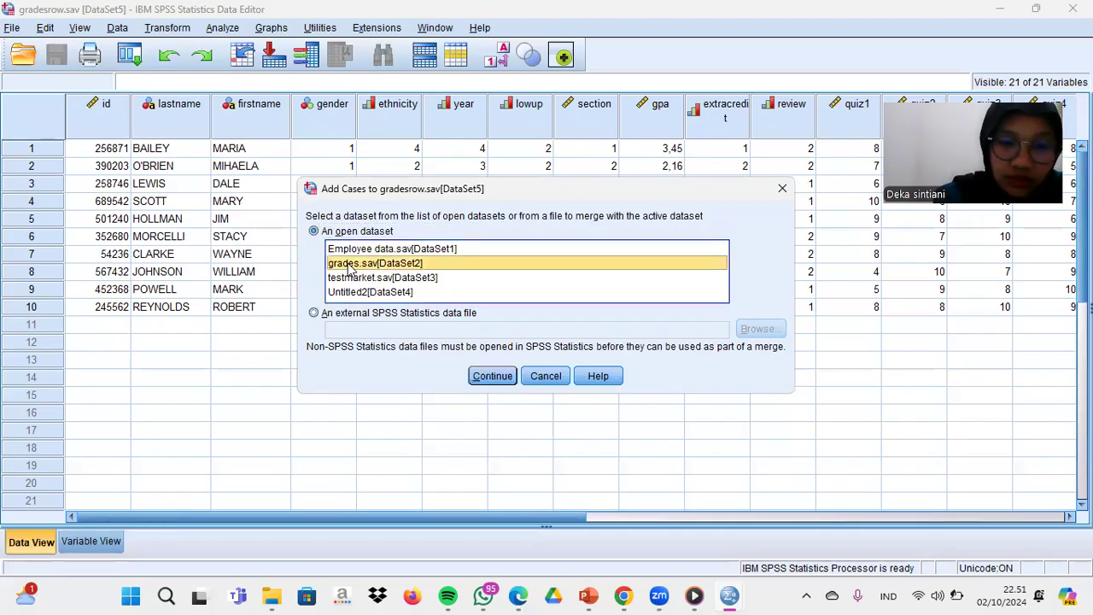
click(499, 377)
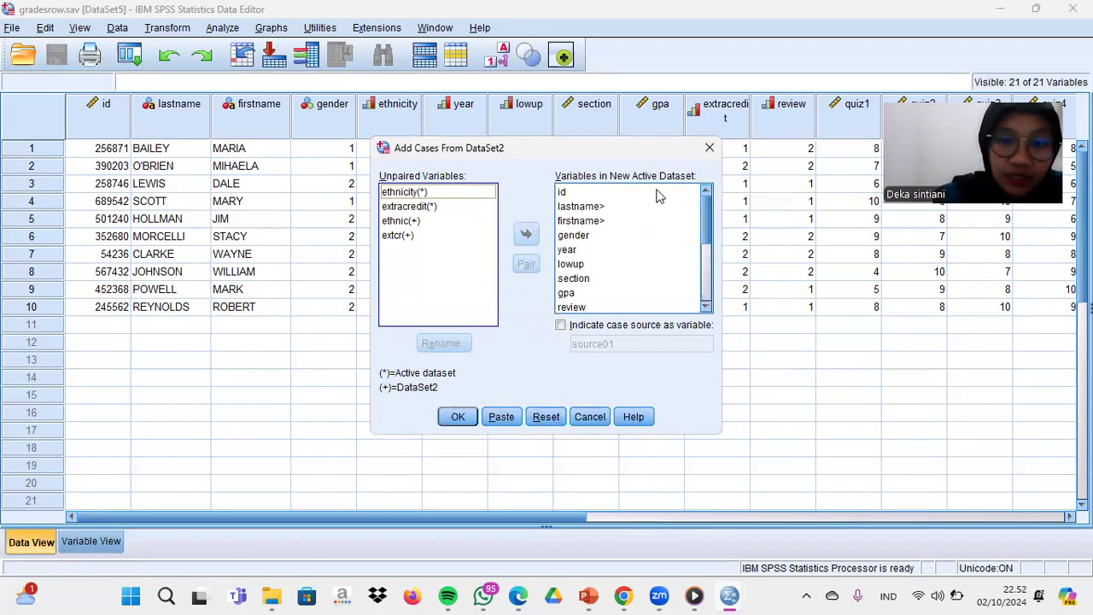
- Review the variables in the new active dataset and run the merge, leaving the unpaired ethnicity and extra-credit variables out
click(657, 238)
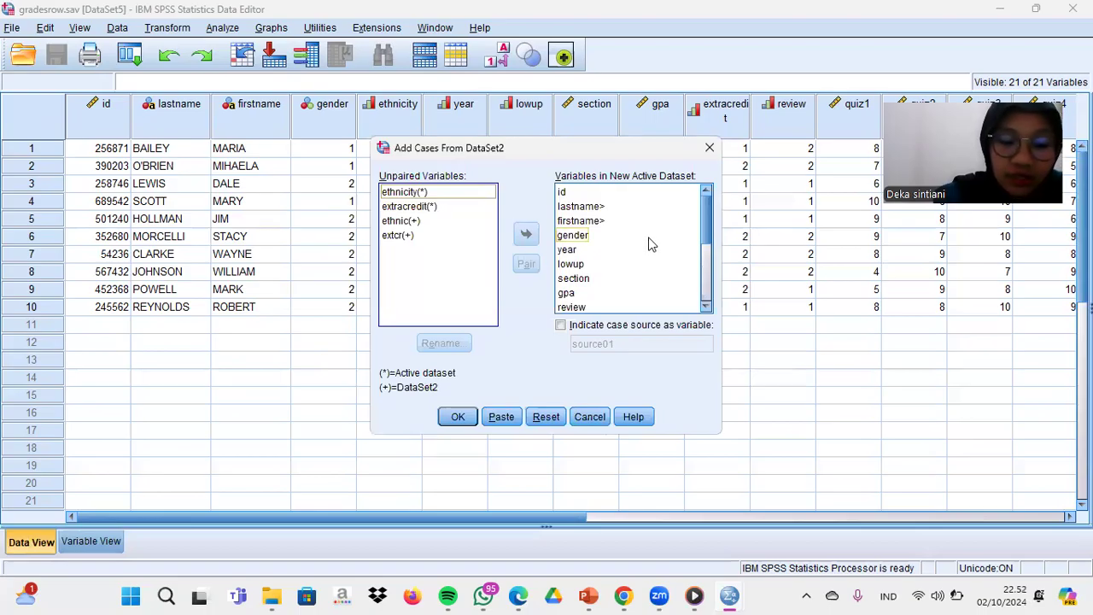
click(623, 261)
click(621, 278)
click(609, 292)
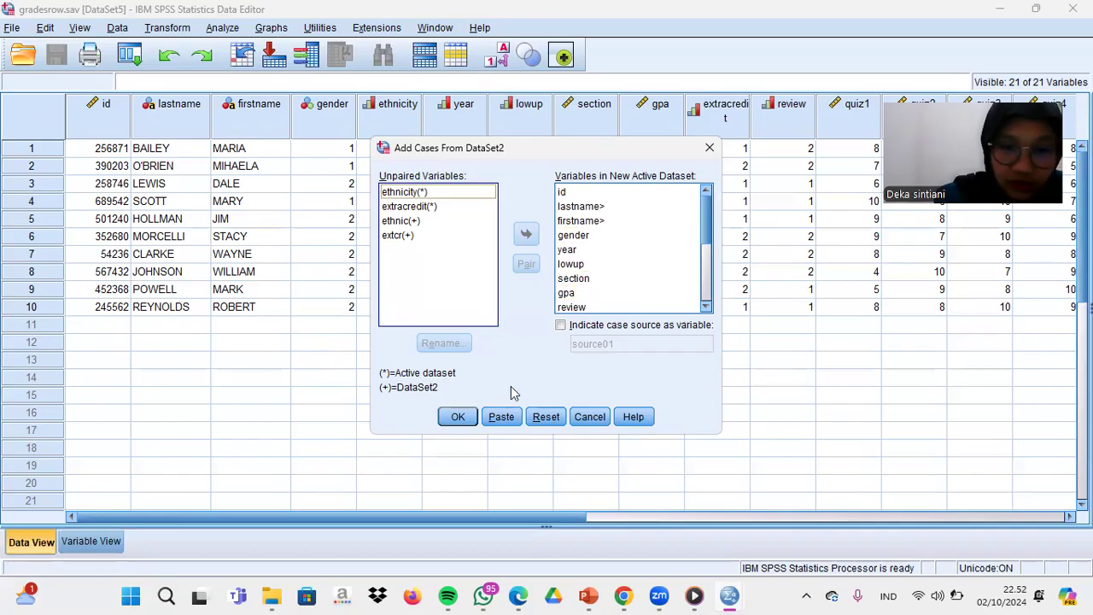
click(464, 419)
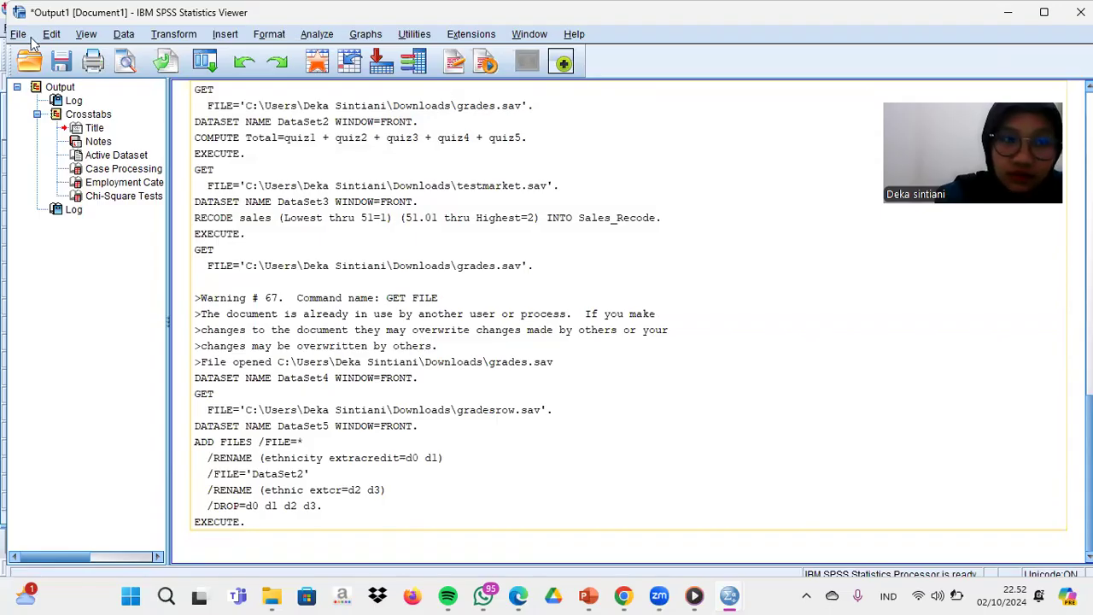
- Open the GRADECOL.SAV data file from the Downloads folder
click(4, 28)
mouse_move(40, 68)
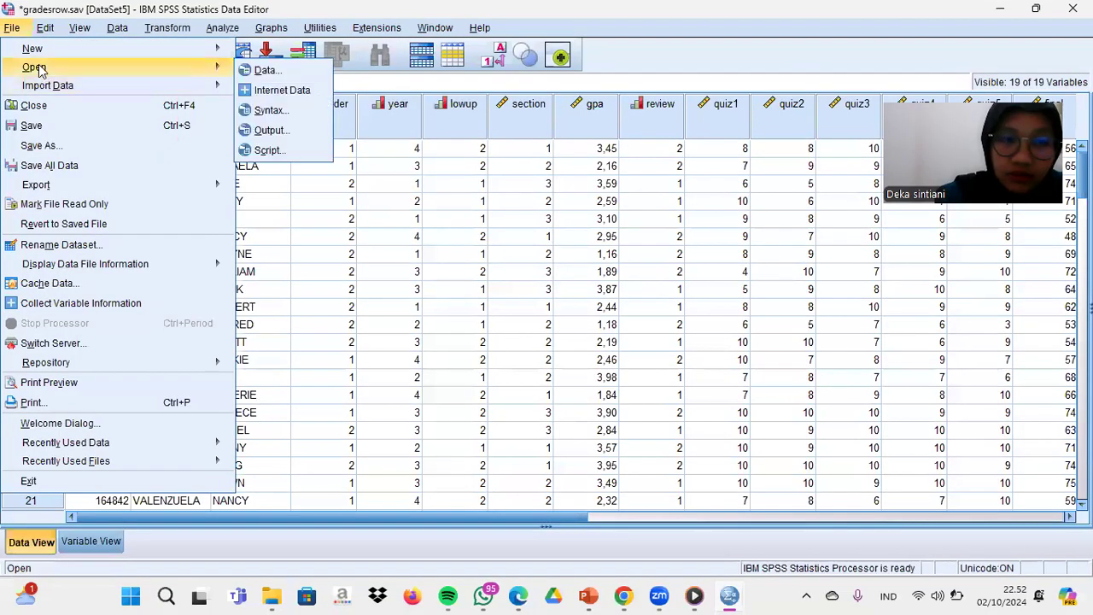
click(252, 70)
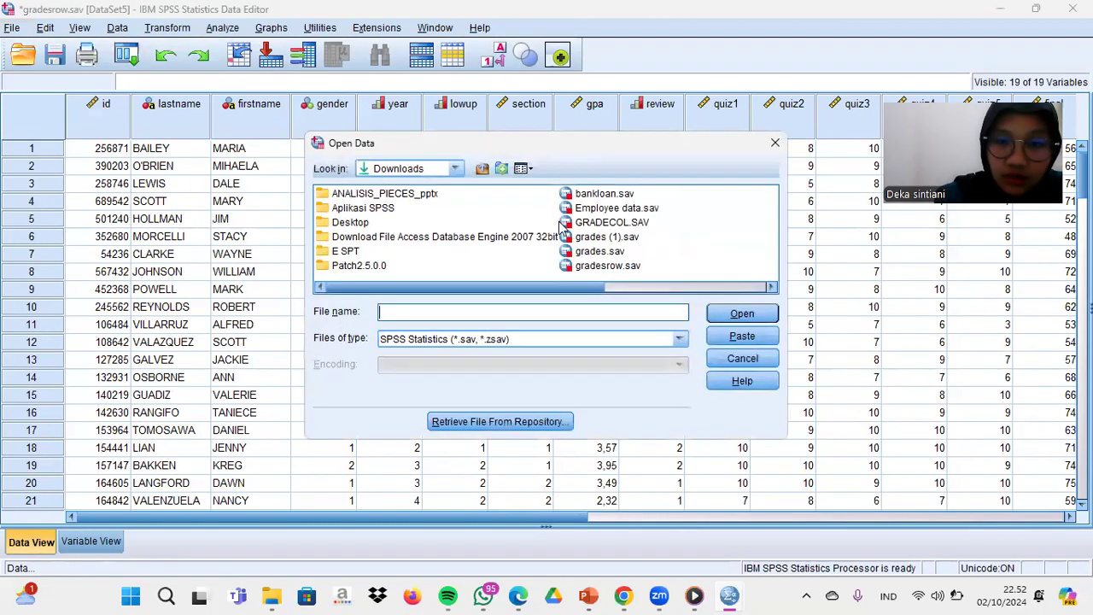
click(595, 224)
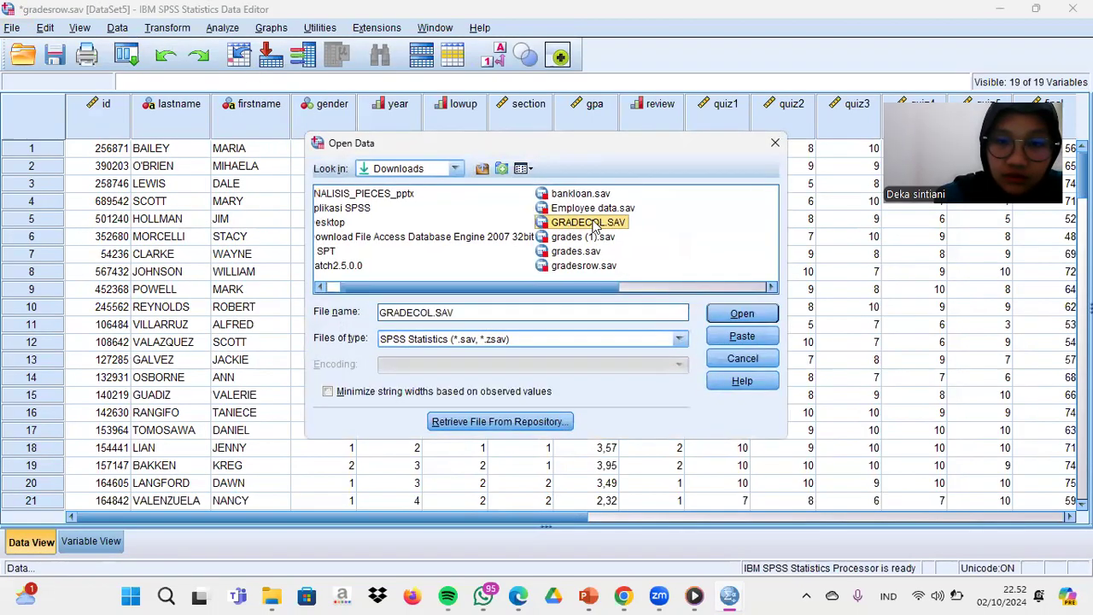
double_click(595, 224)
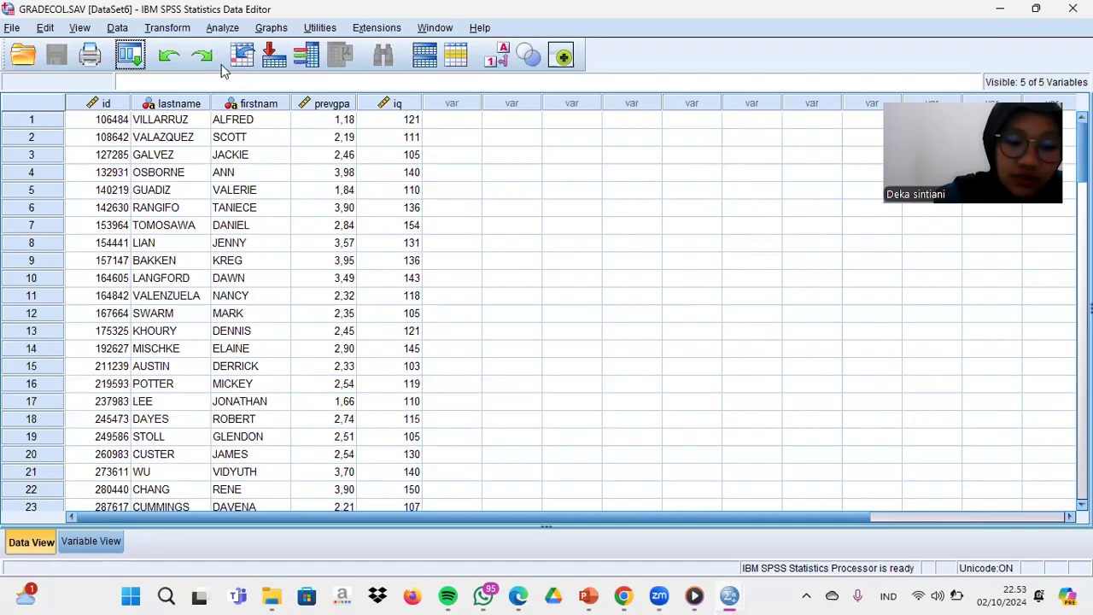
- Start merging files by adding variables to GRADECOL.SAV, with the open dataset grades.sav (DataSet2) as the source
click(117, 28)
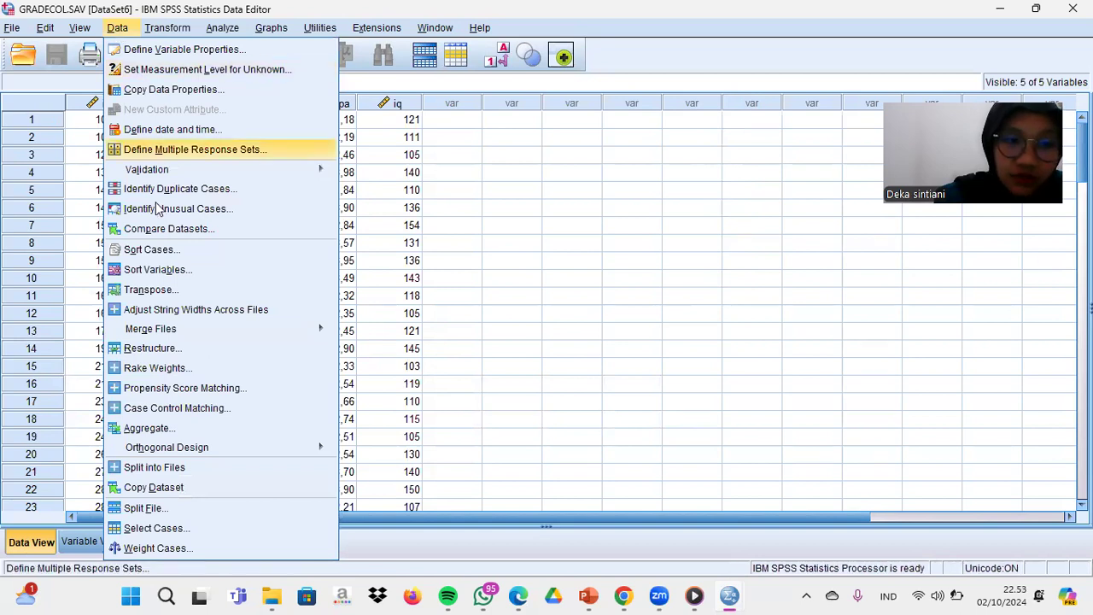
mouse_move(158, 336)
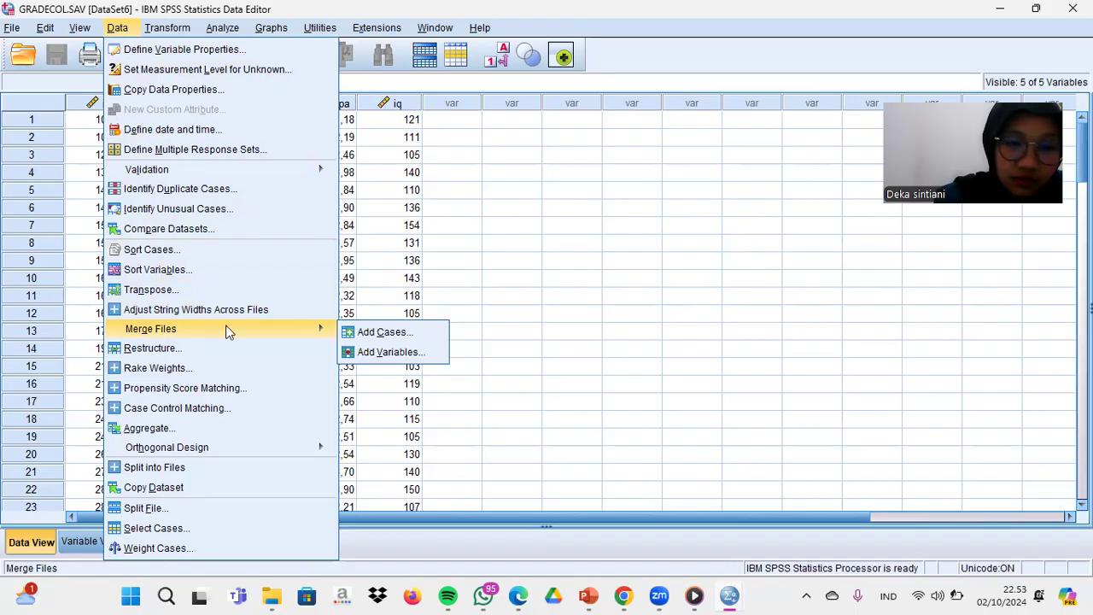
click(366, 352)
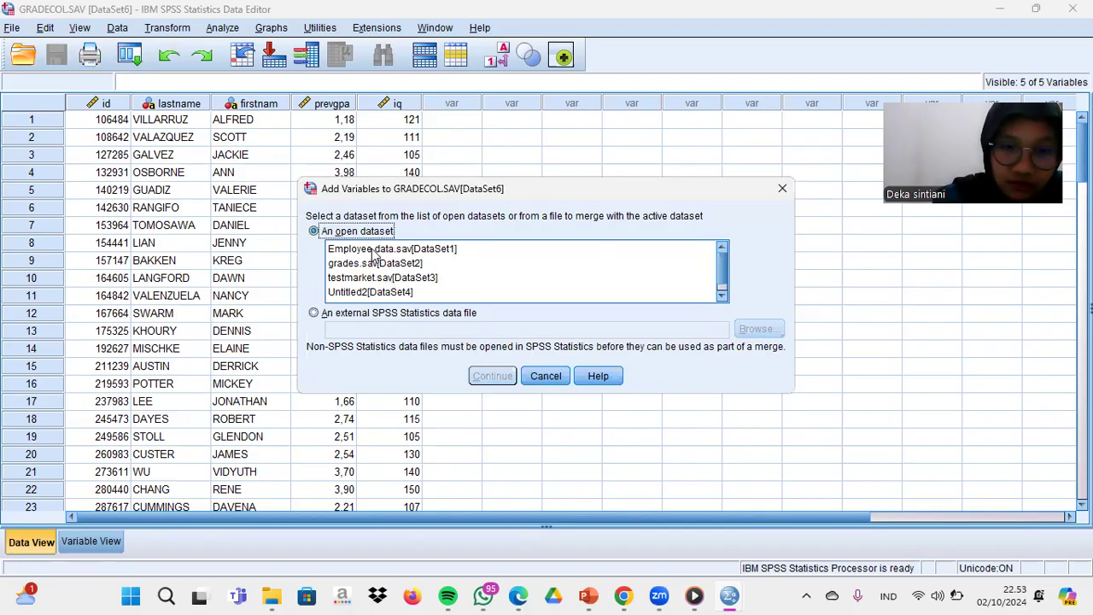
click(351, 265)
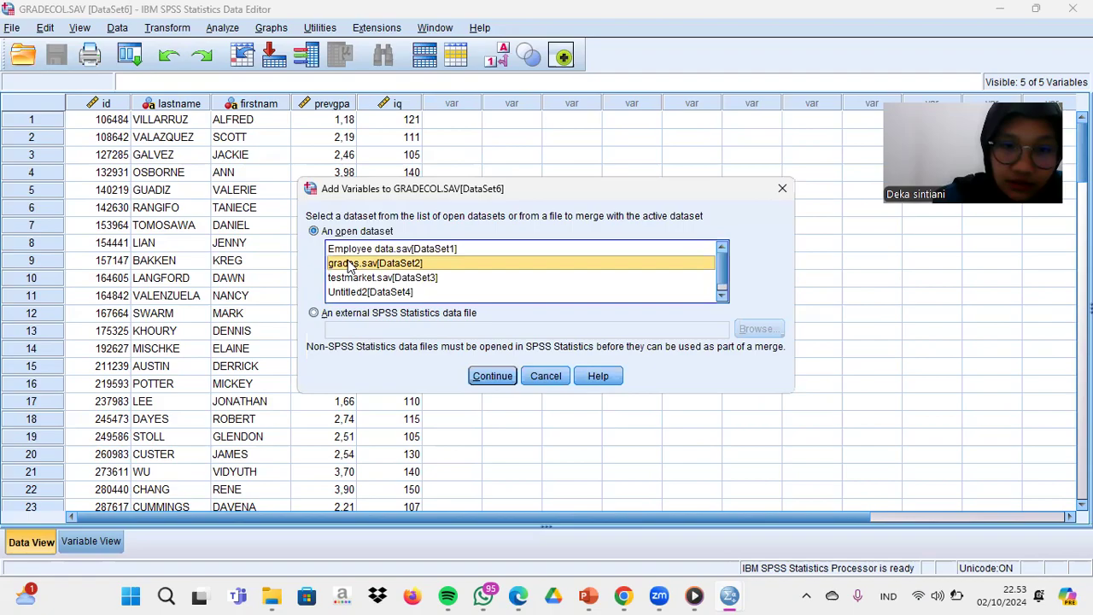
click(492, 377)
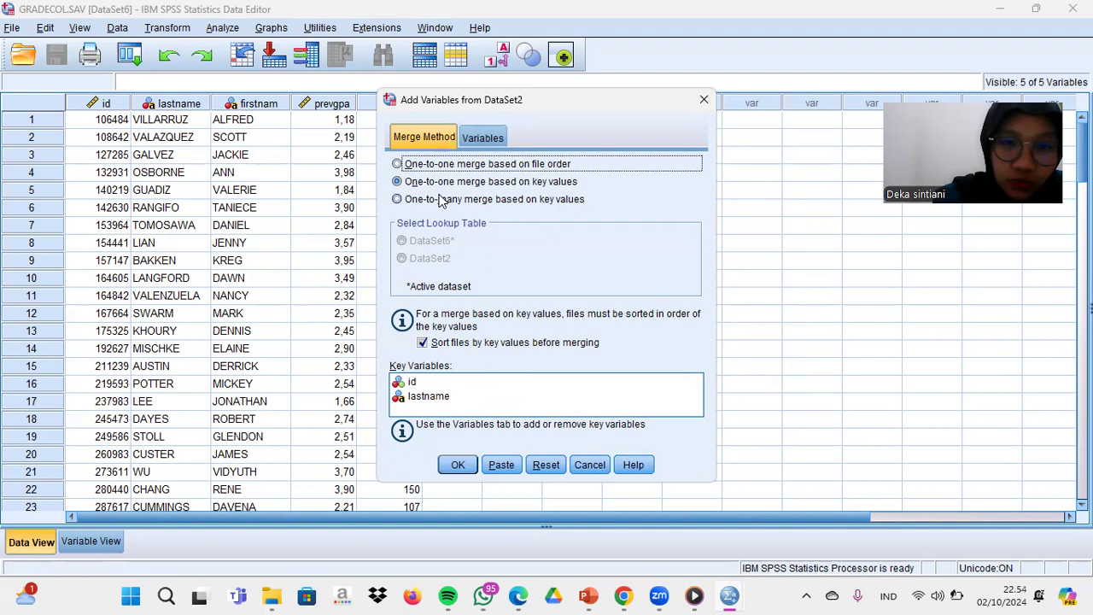
- Run a one-to-one merge based on key values, with id and lastname as the key variables and no variables excluded
click(396, 182)
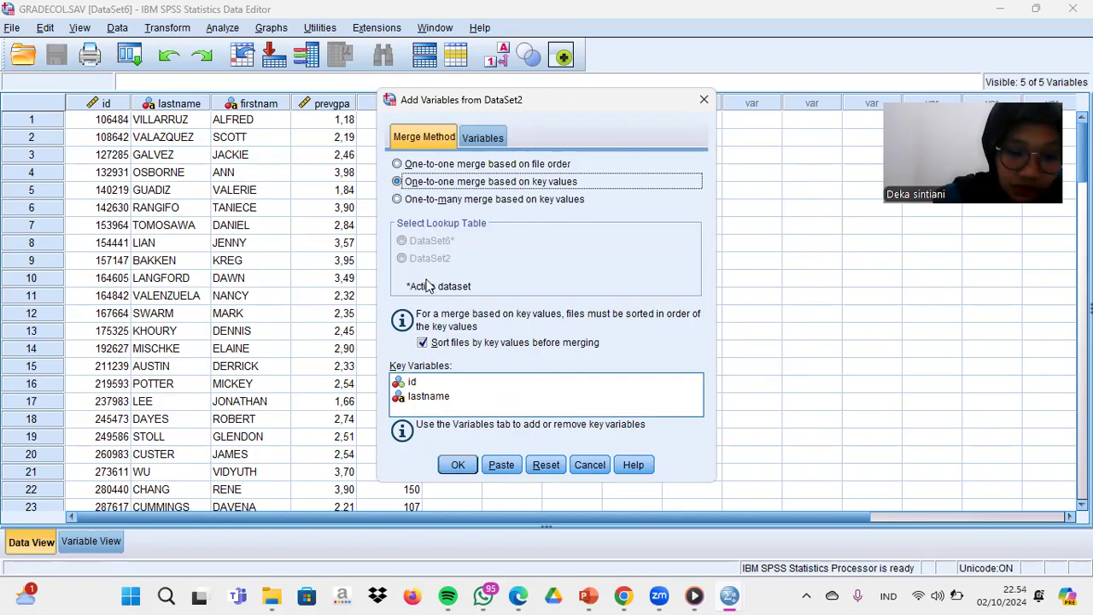
click(475, 140)
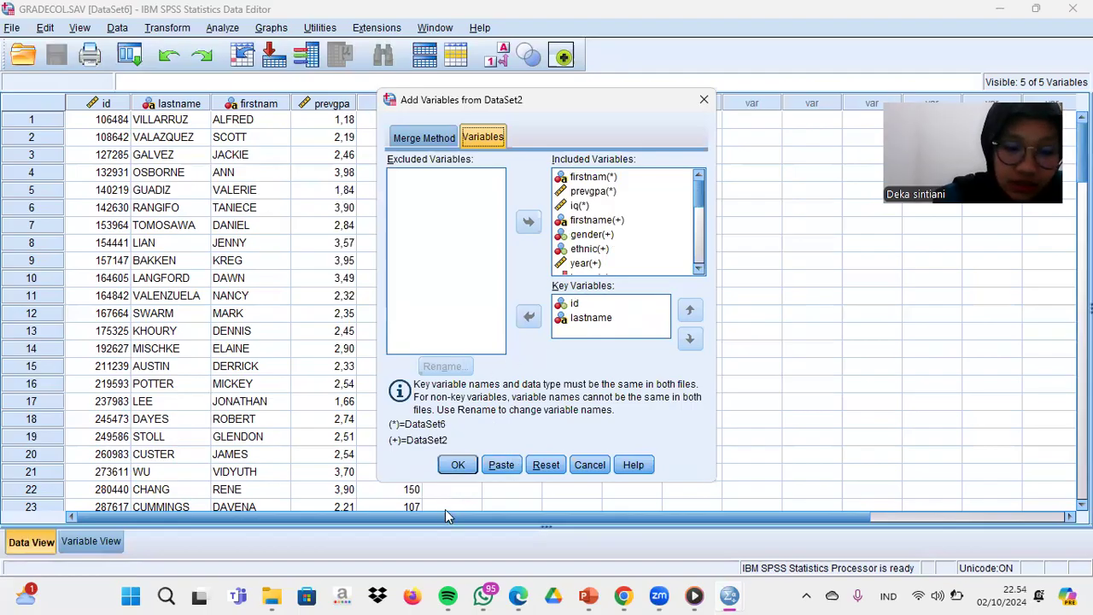
click(458, 466)
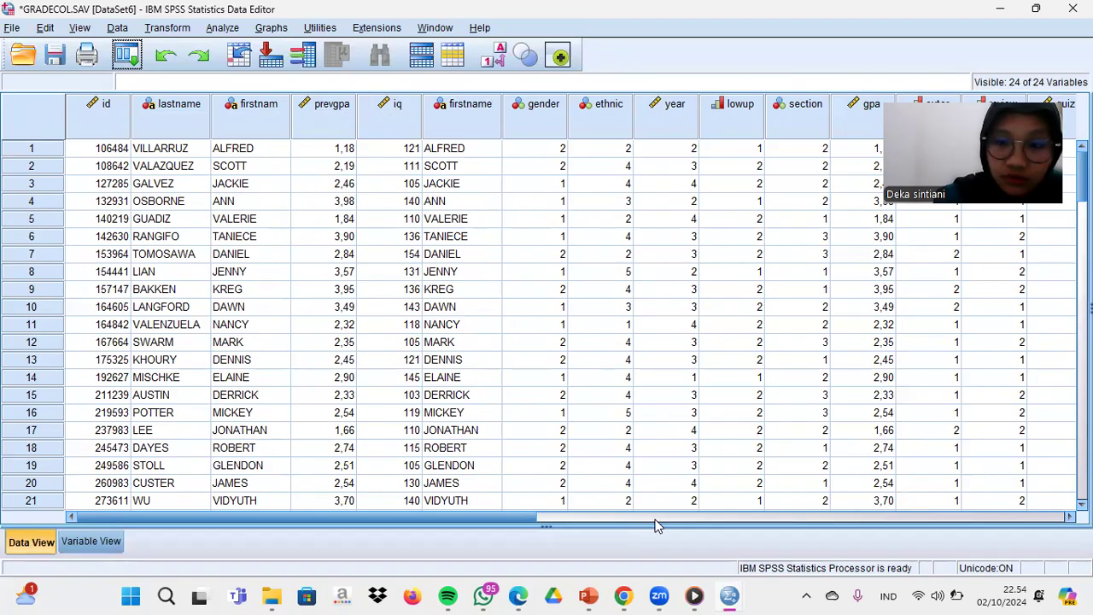
- Look through the columns of the merged GRADECOL.SAV dataset to check the variables added from grades.sav
click(1069, 517)
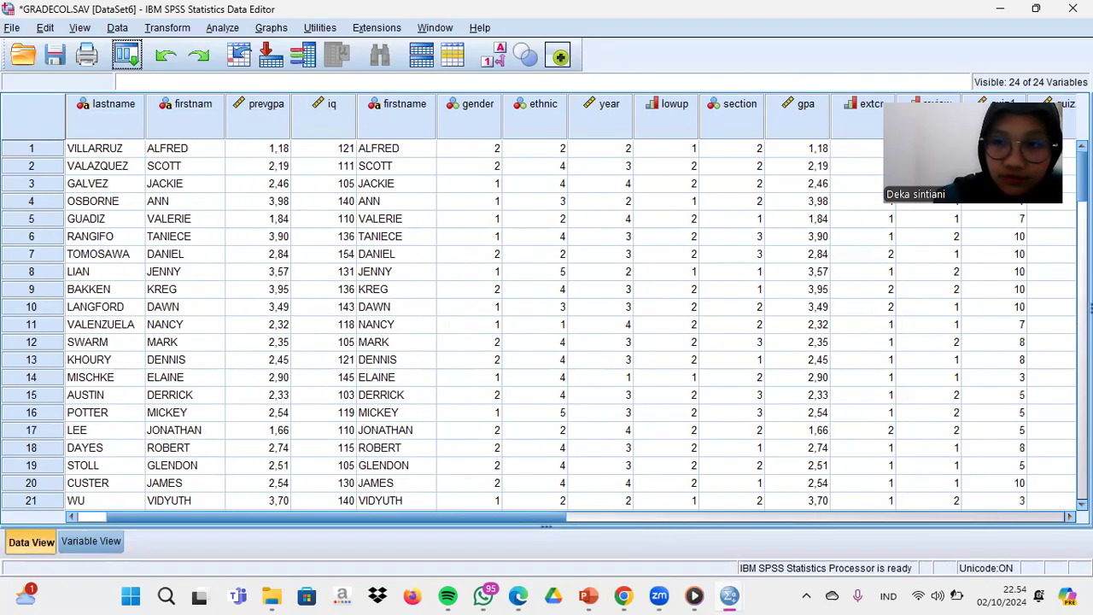
click(1070, 517)
click(1069, 517)
click(1069, 517)
click(1070, 517)
click(1069, 517)
click(1070, 517)
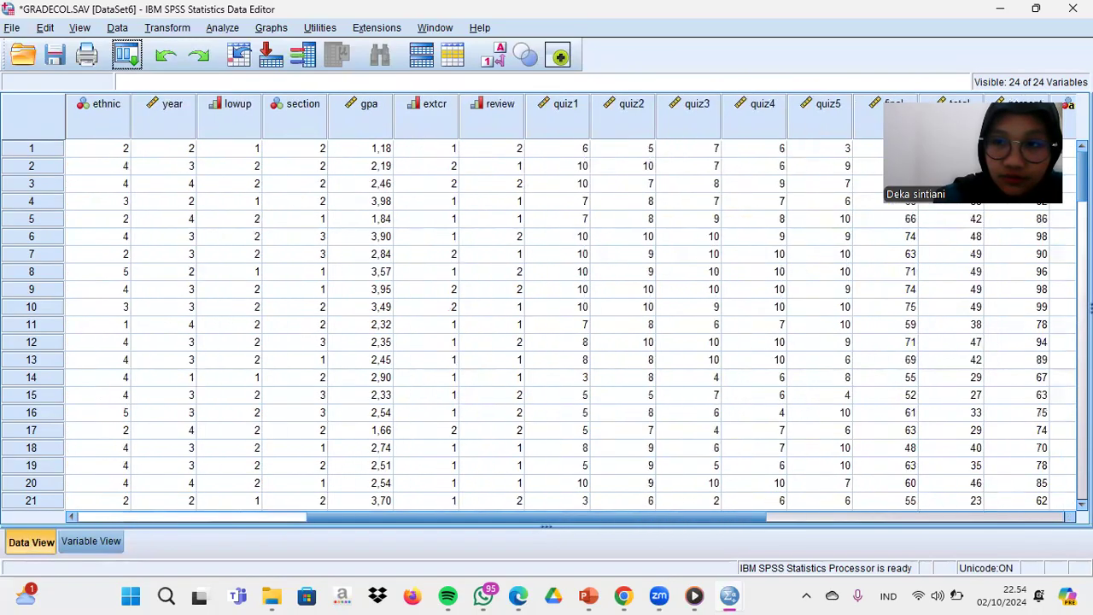
click(1070, 516)
click(1069, 517)
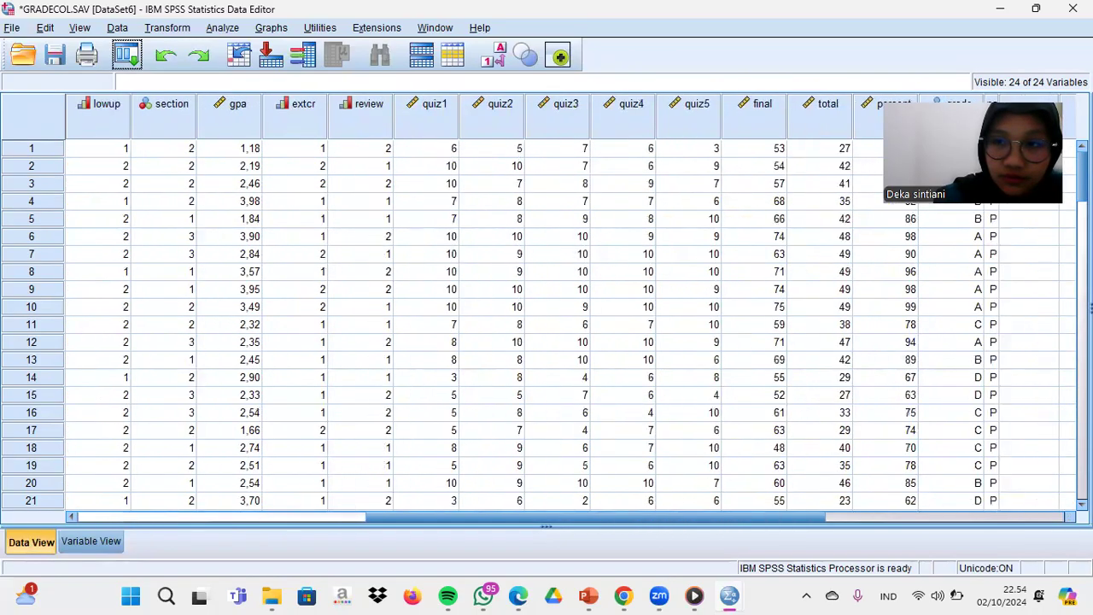
click(73, 517)
click(73, 517)
click(74, 517)
click(74, 517)
click(74, 517)
click(73, 517)
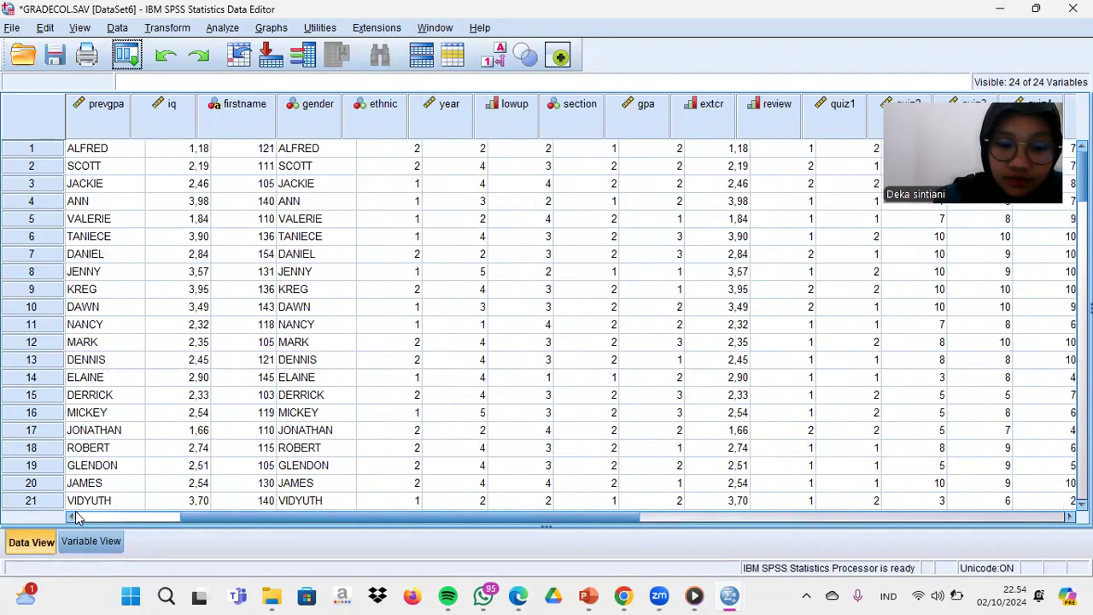
click(75, 517)
click(74, 516)
click(74, 517)
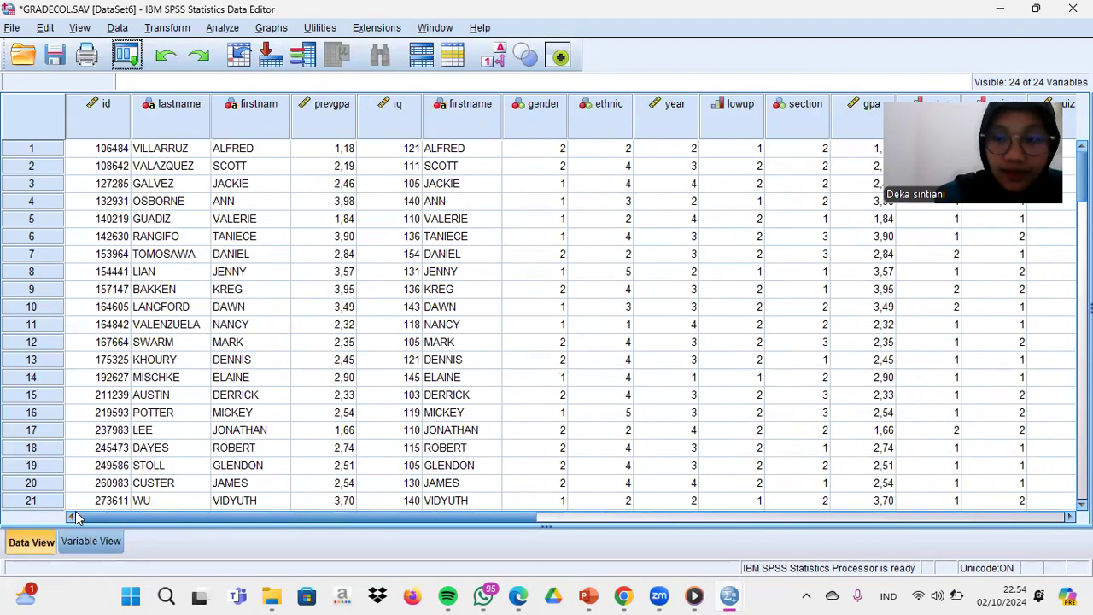